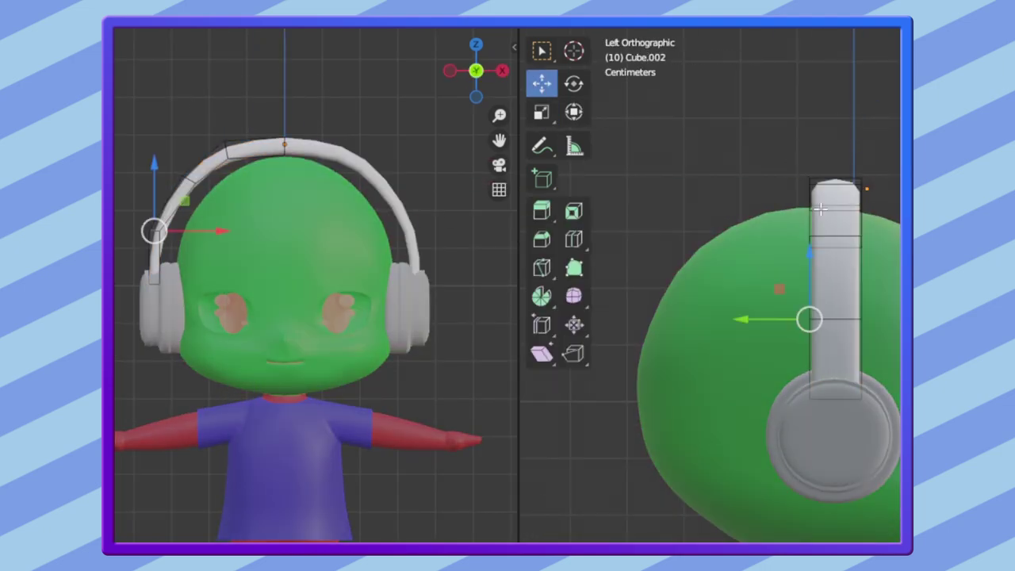
Edit Cube.002's headband vertices so the band curves snugly over the top of the head
key("Tab")
middle_click_drag(781, 236, 761, 347)
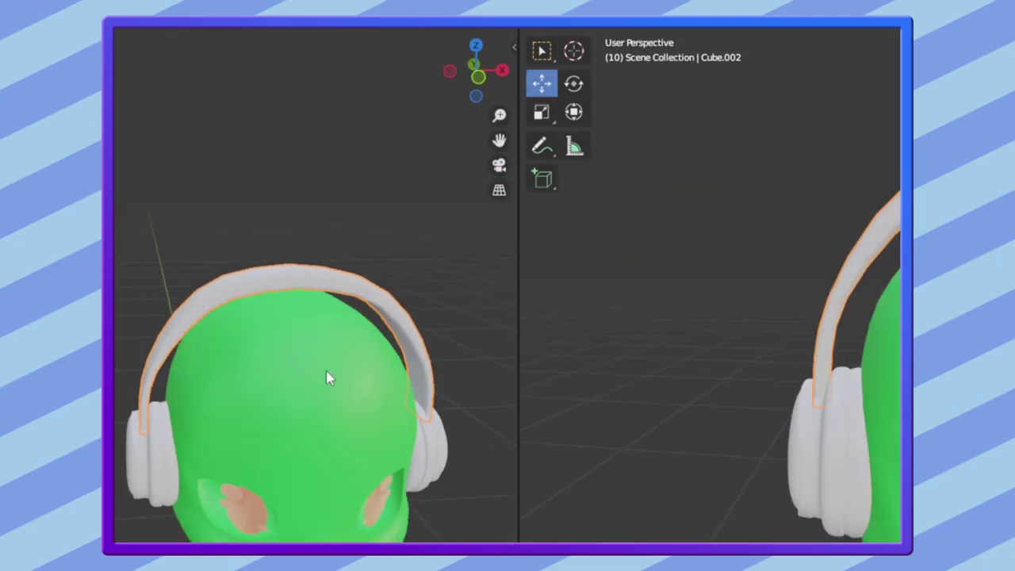
mouse_move(329, 381)
middle_mouse_down()
mouse_move(181, 336)
mouse_move(236, 280)
middle_mouse_up()
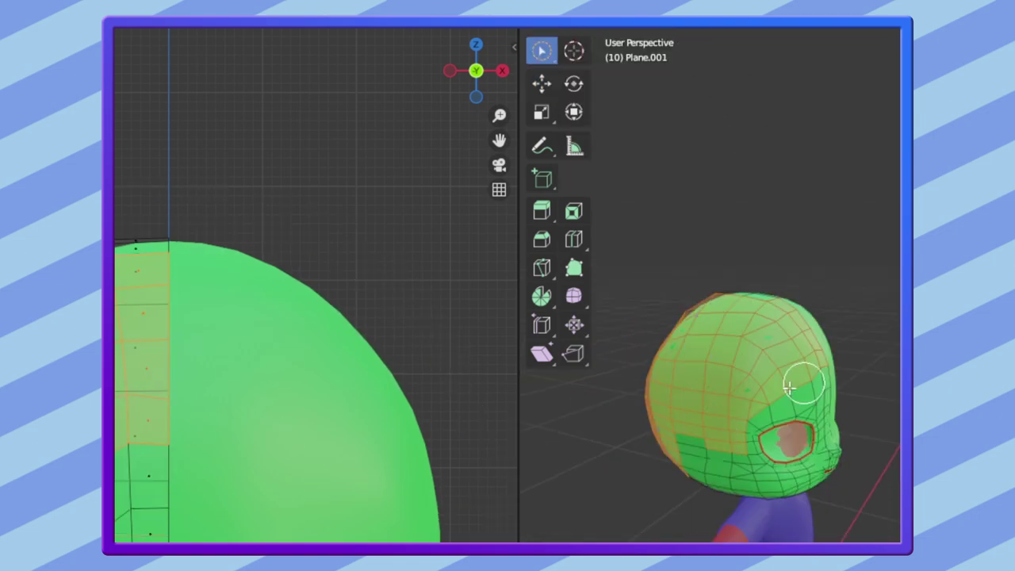
Pull the lower-edge vertices of the Plane.002 hair into jagged points above the neck
middle_click_drag(731, 357, 630, 484)
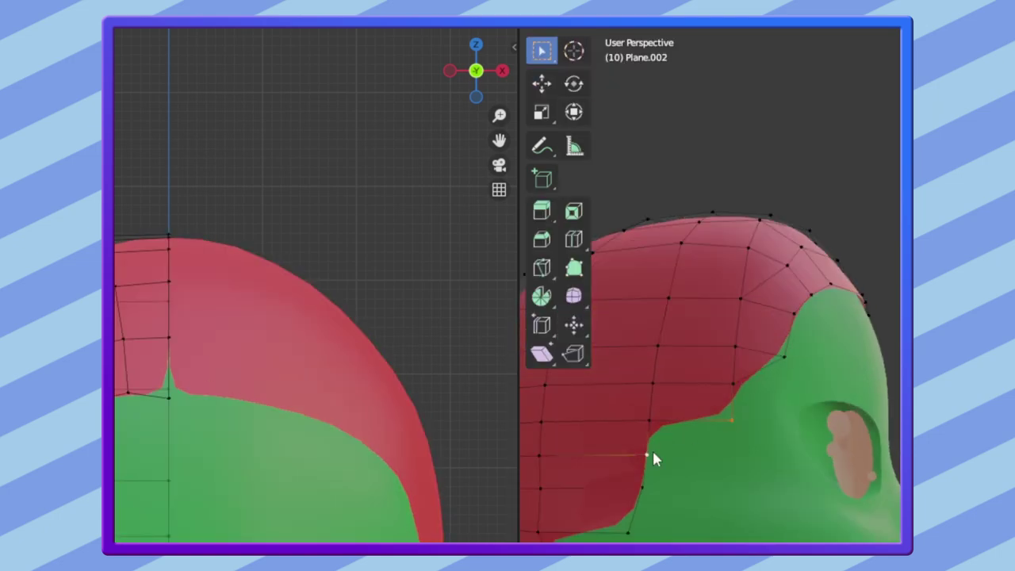
middle_click_drag(652, 458, 700, 391)
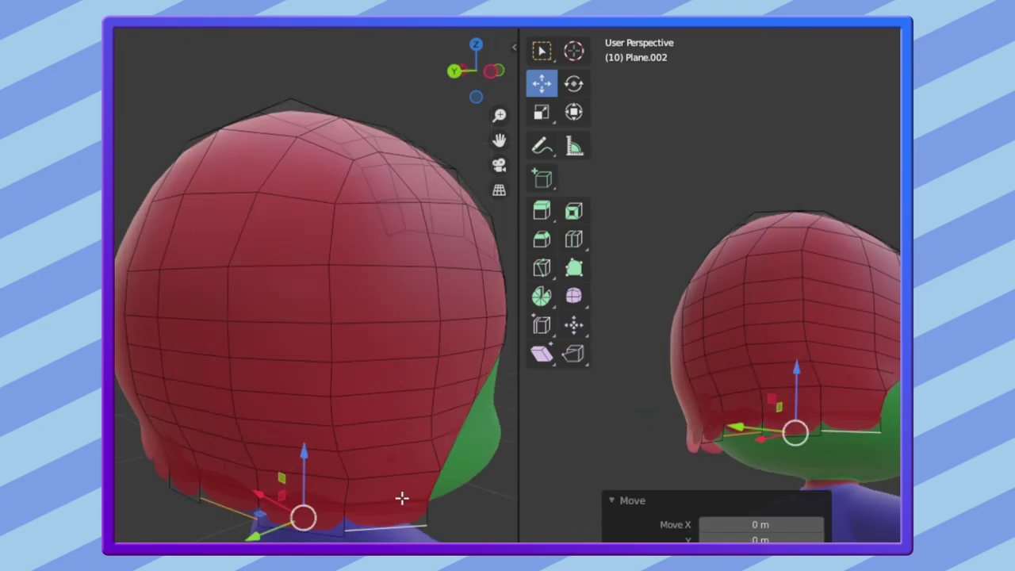
middle_click_drag(334, 394, 373, 389)
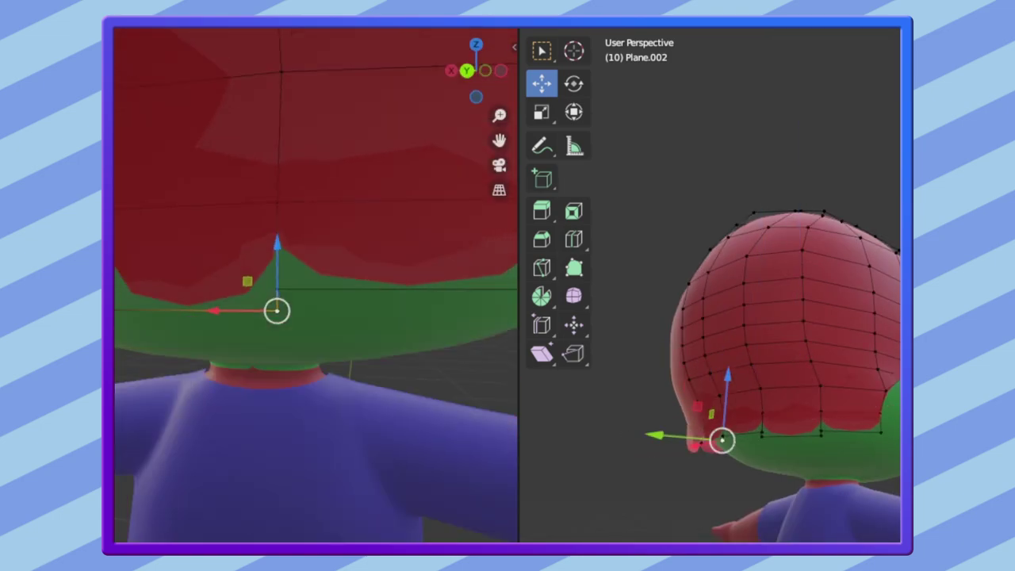
left_click(761, 433)
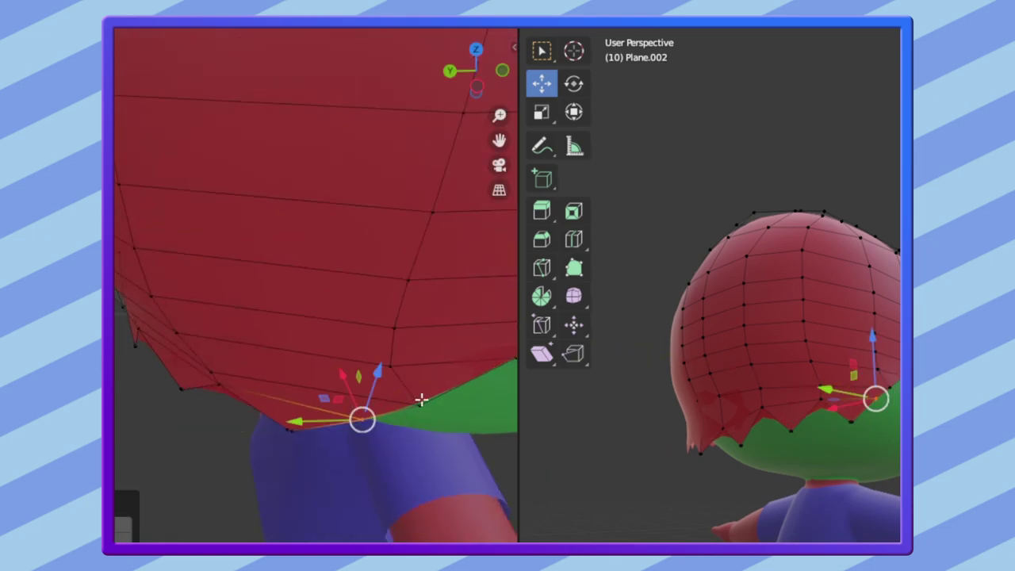
left_click(896, 373, "shift")
key("shift+space")
key("g")
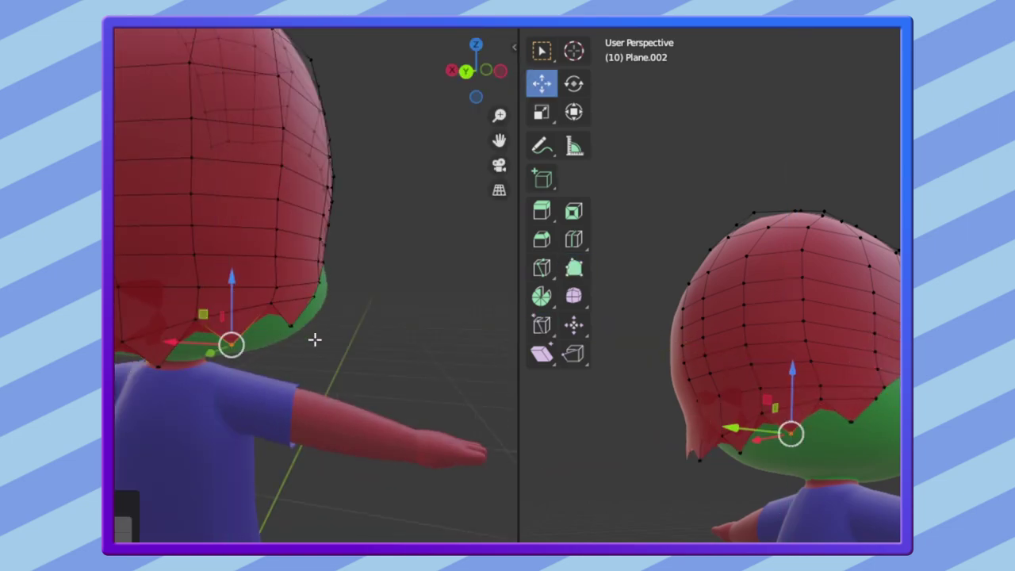
Extrude the lower hair face loop and scale it inward to form a rim
middle_click_drag(836, 385, 790, 330)
left_click(790, 330)
left_click(747, 426, "alt")
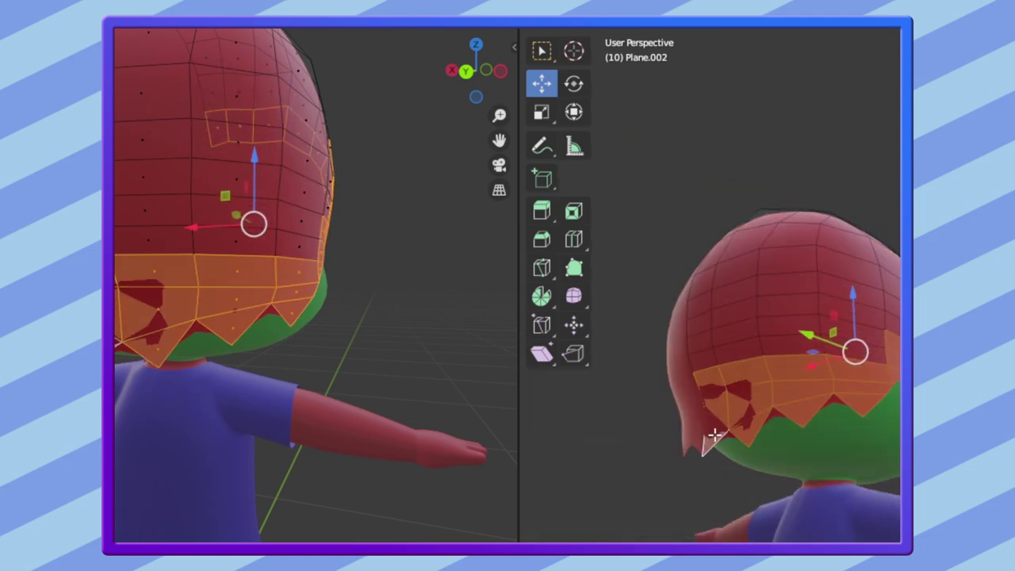
key("e")
key("Escape")
key("s")
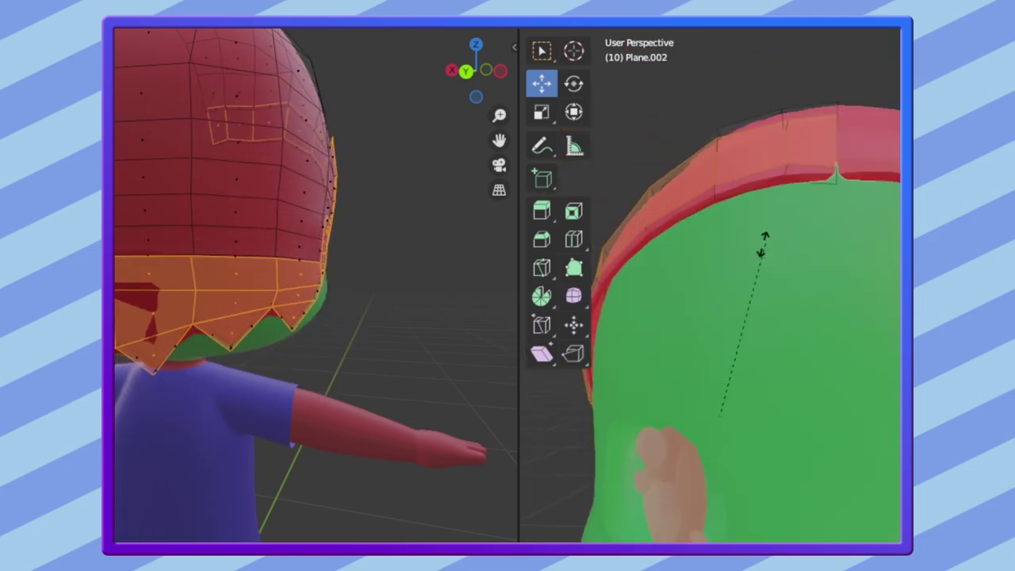
left_click(782, 258)
middle_click_drag(782, 257, 861, 333)
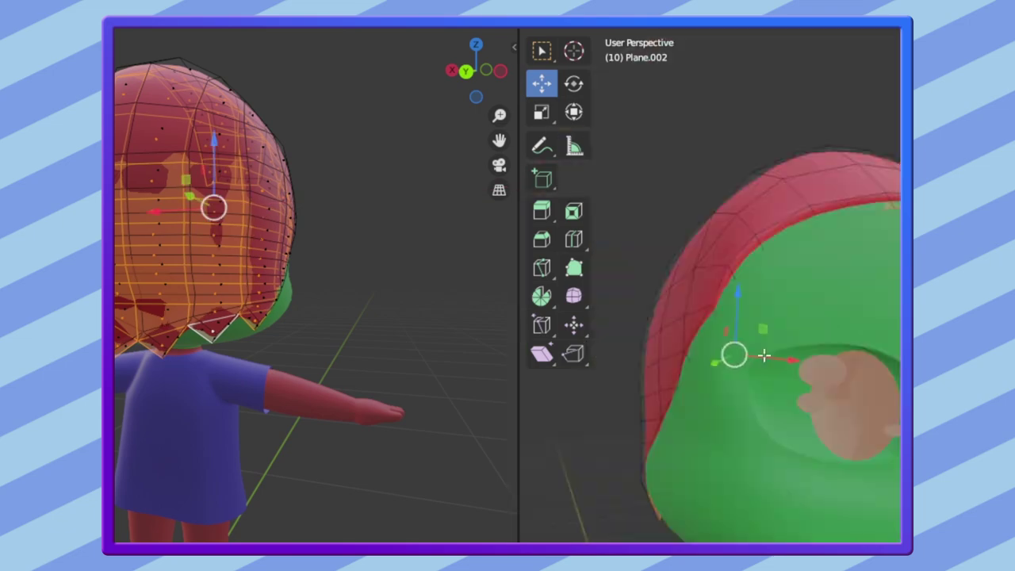
Tuck the hair's side edges closer to the head and return to Object Mode
key("s")
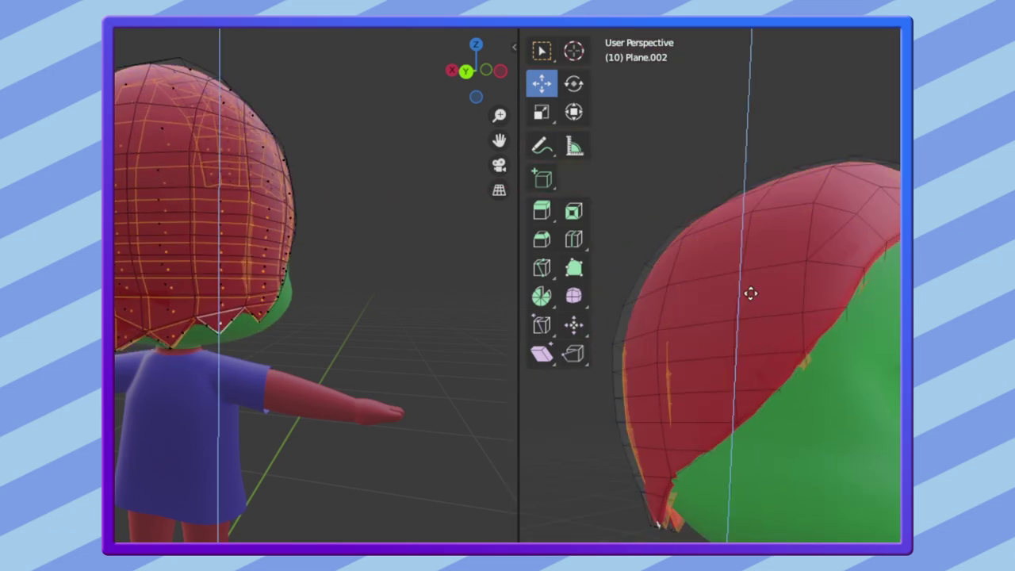
mouse_move(750, 294)
middle_mouse_down()
mouse_move(807, 249)
mouse_move(619, 480)
middle_mouse_up()
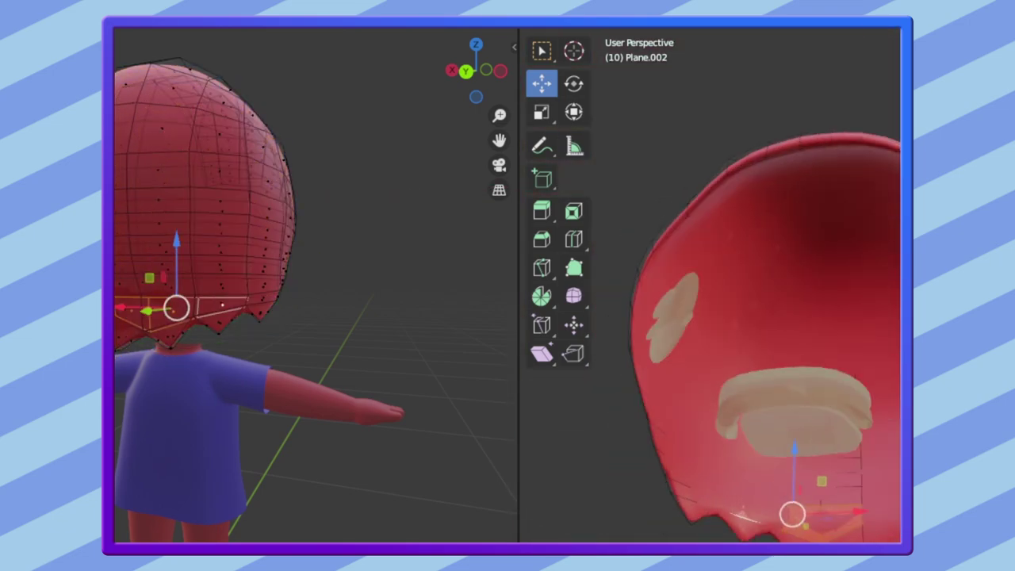
middle_click_drag(891, 419, 634, 363)
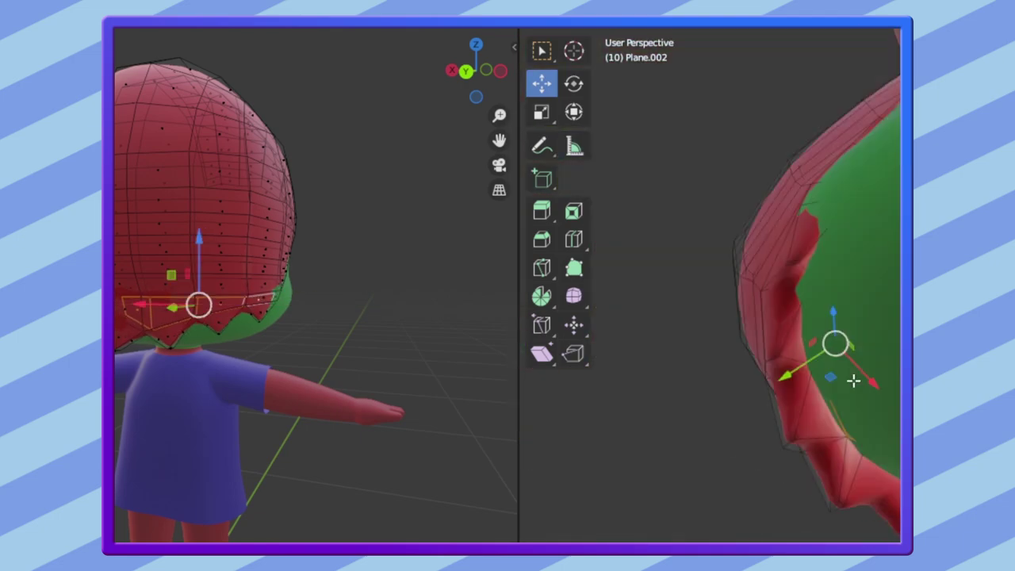
key("ctrl+z")
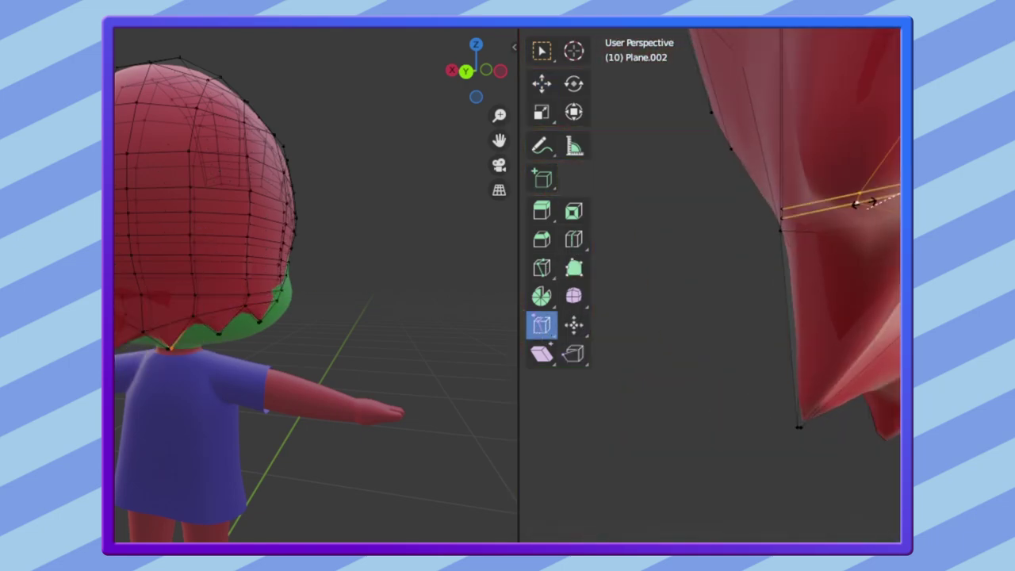
mouse_move(853, 166)
middle_mouse_down()
mouse_move(655, 269)
mouse_move(849, 294)
mouse_move(816, 304)
mouse_move(777, 261)
middle_mouse_up()
key("Tab")
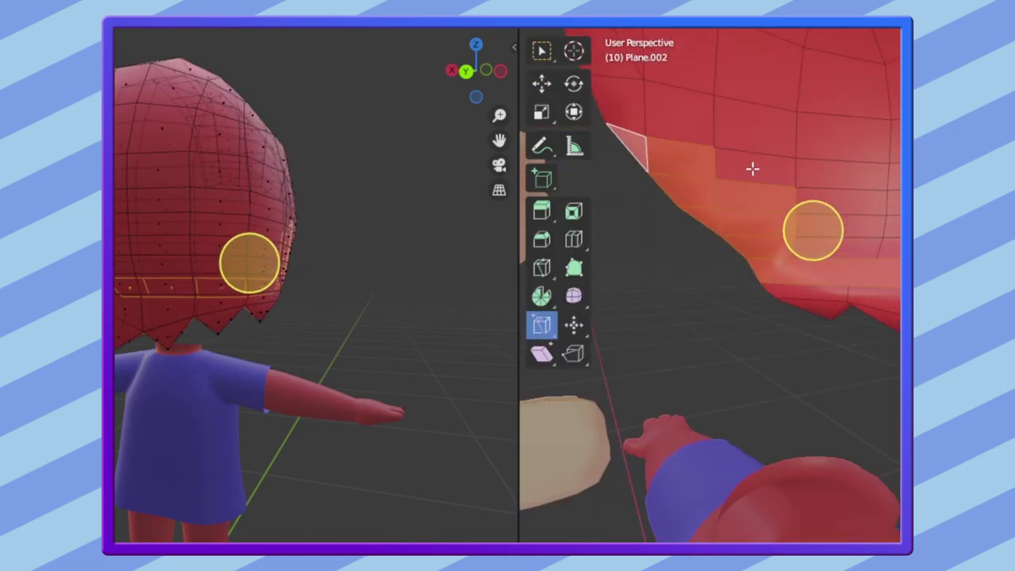
key("s")
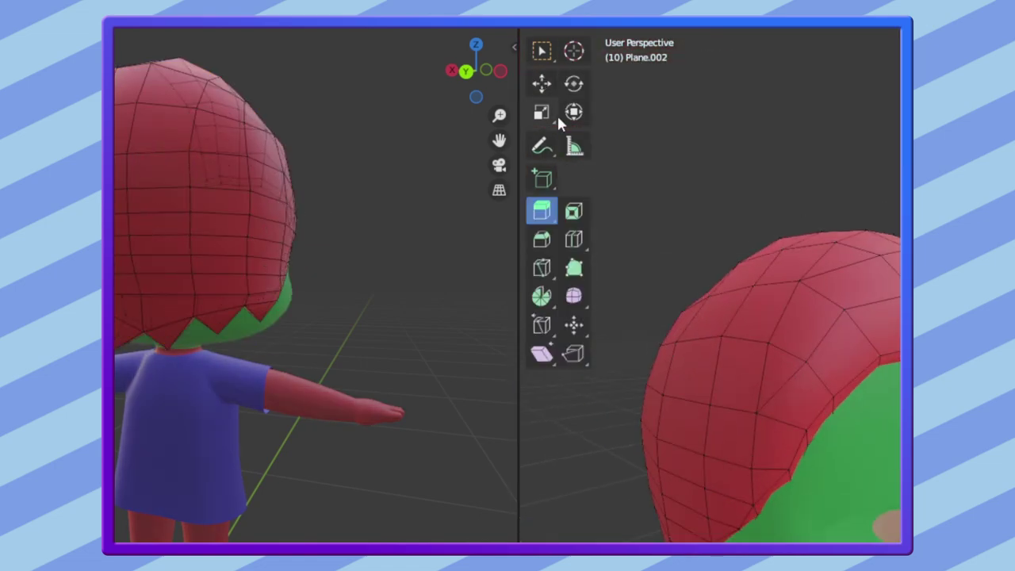
middle_click_drag(793, 317, 735, 349)
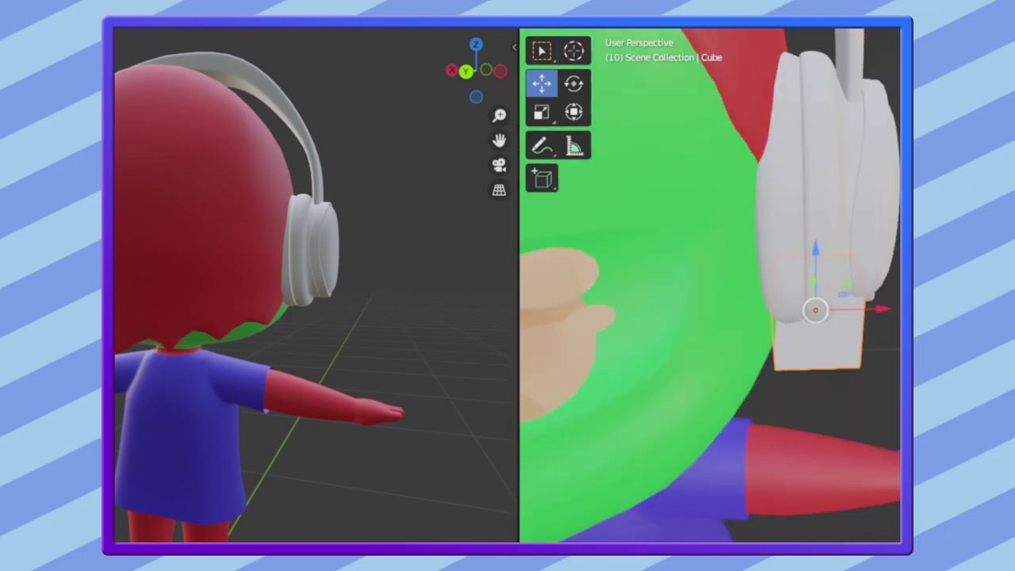
Box-select the top headband segment of Cube in Edit Mode and frame it
key("Tab")
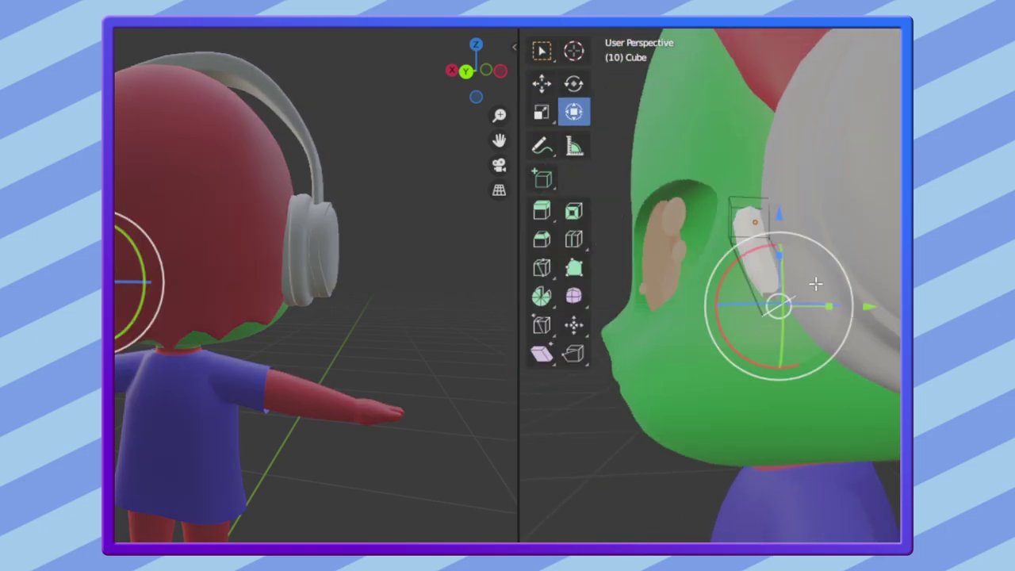
middle_click_drag(876, 376, 824, 439)
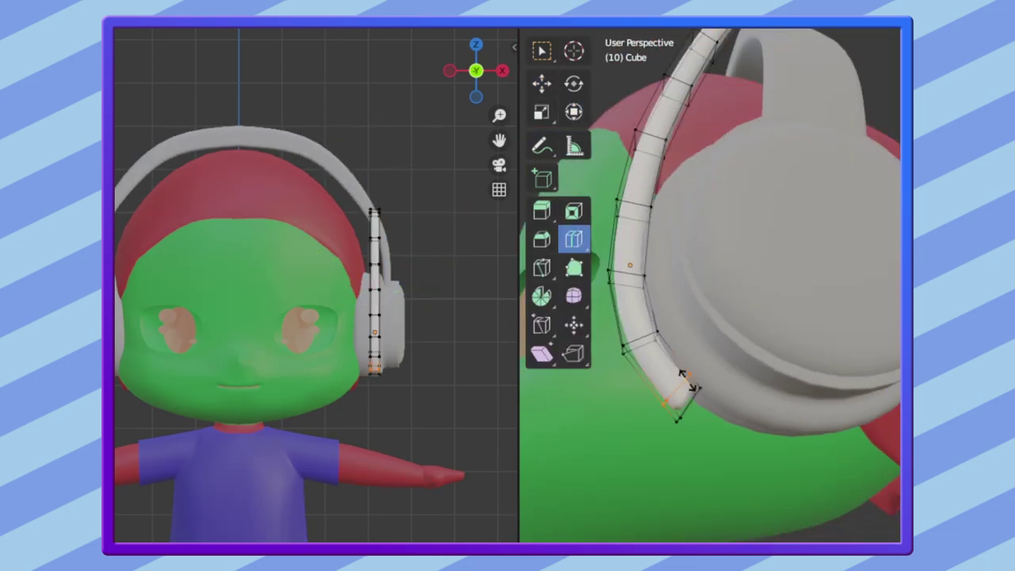
mouse_move(616, 381)
middle_mouse_down()
mouse_move(684, 404)
mouse_move(645, 420)
middle_mouse_up()
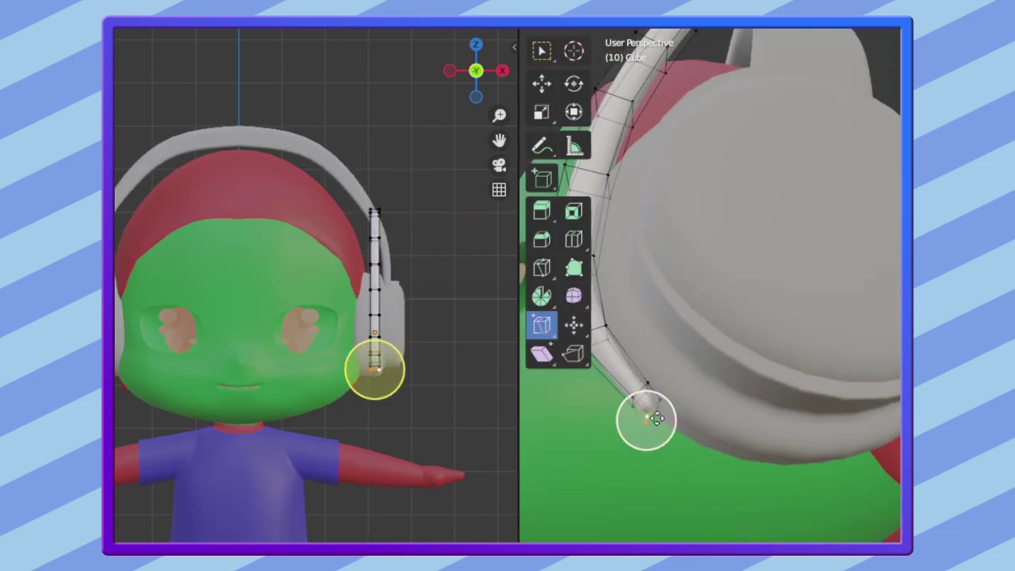
left_click_drag(706, 258, 787, 349)
key("shift+space")
key("g")
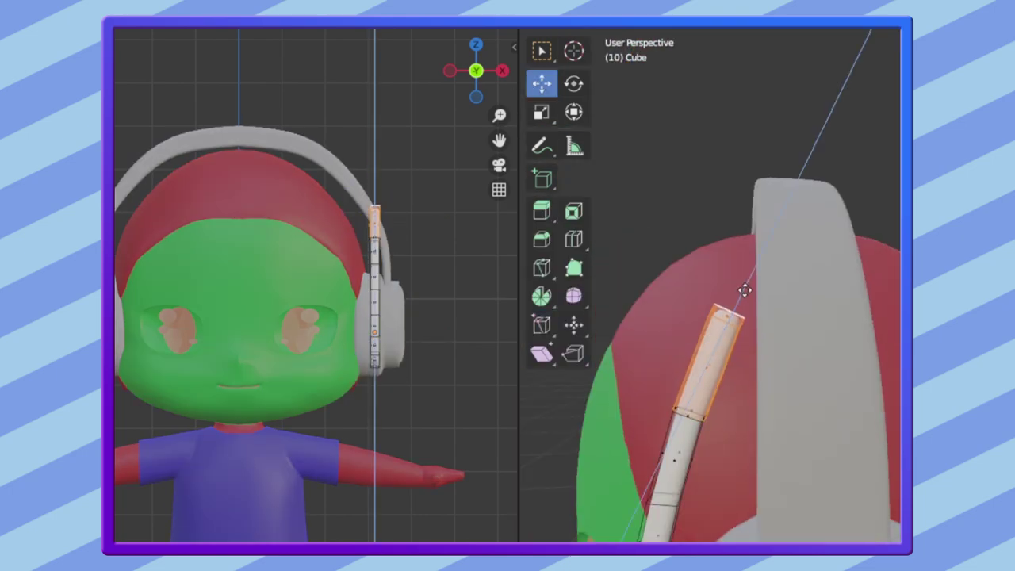
middle_click_drag(748, 290, 792, 238)
Mark the selected headband edges as a UV seam
right_click(705, 324)
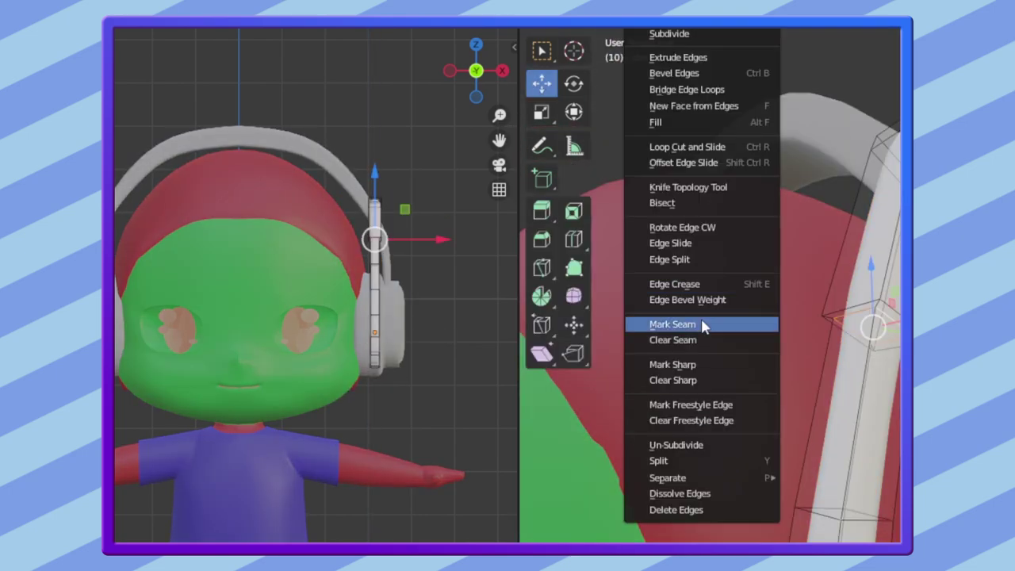
left_click(705, 324)
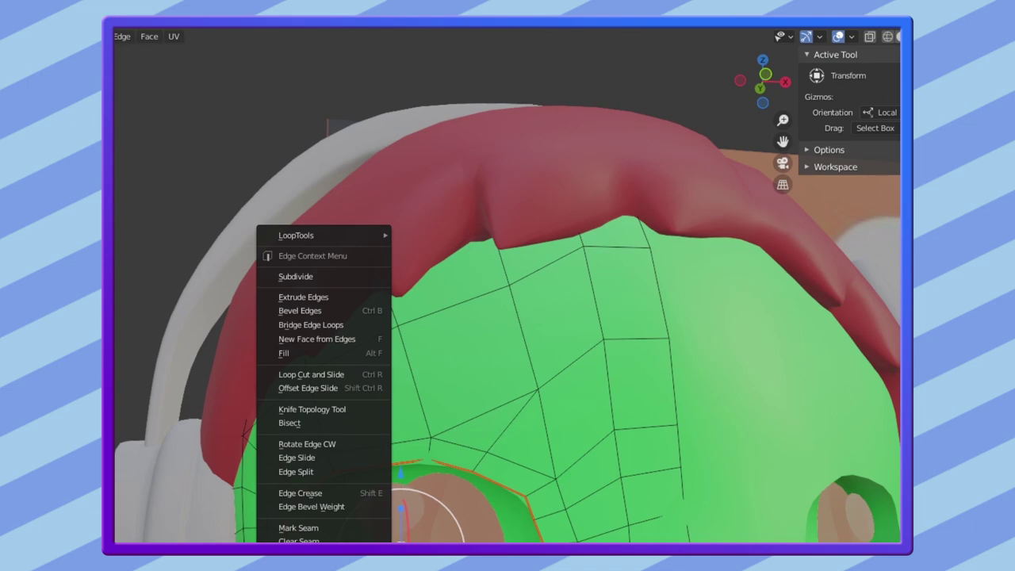
Select the eye-socket edge loop and switch to Edge Slide to fit the blue rim
left_click(332, 486)
middle_click_drag(332, 485, 674, 226)
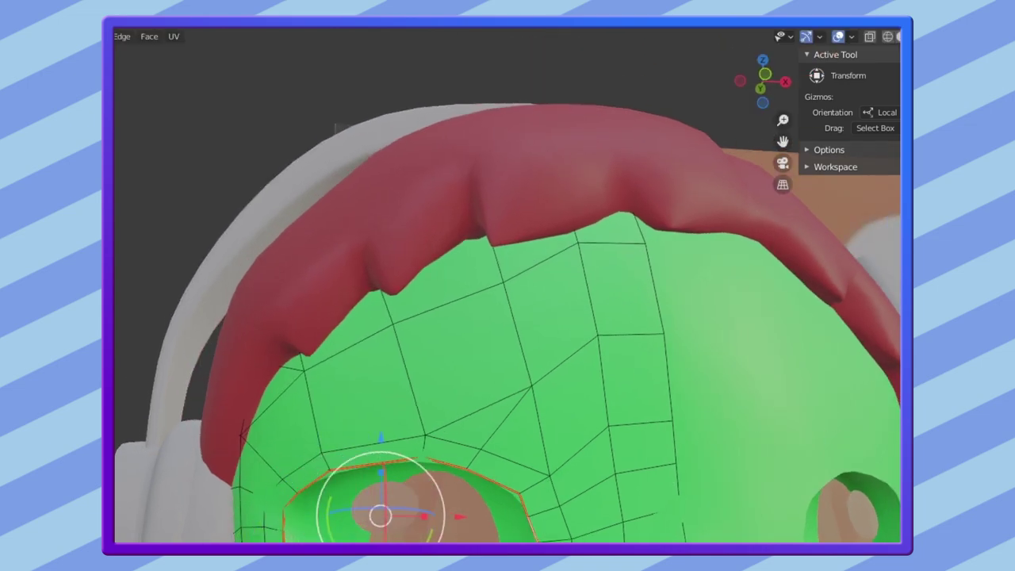
right_click(674, 226)
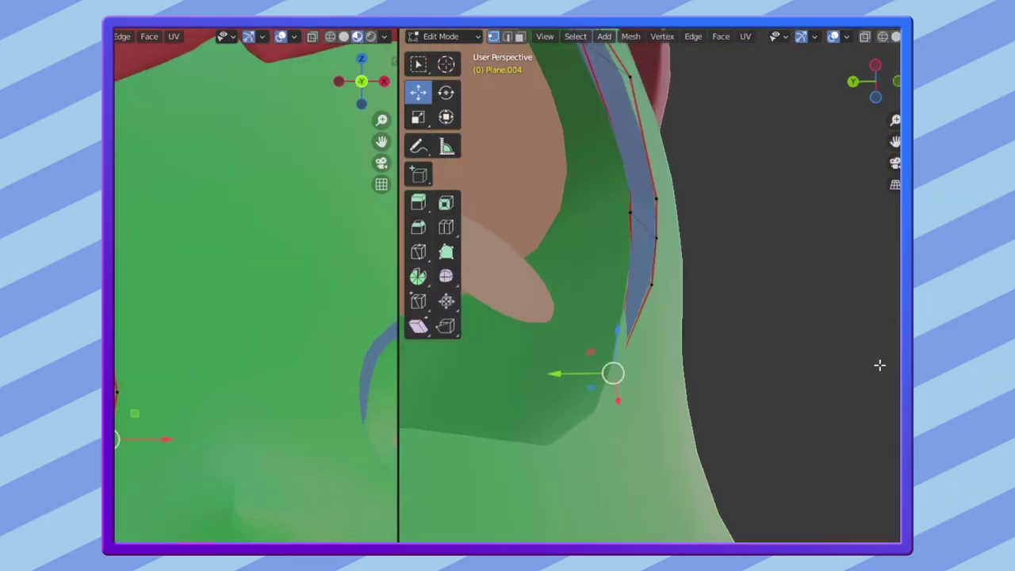
middle_click_drag(880, 365, 826, 386)
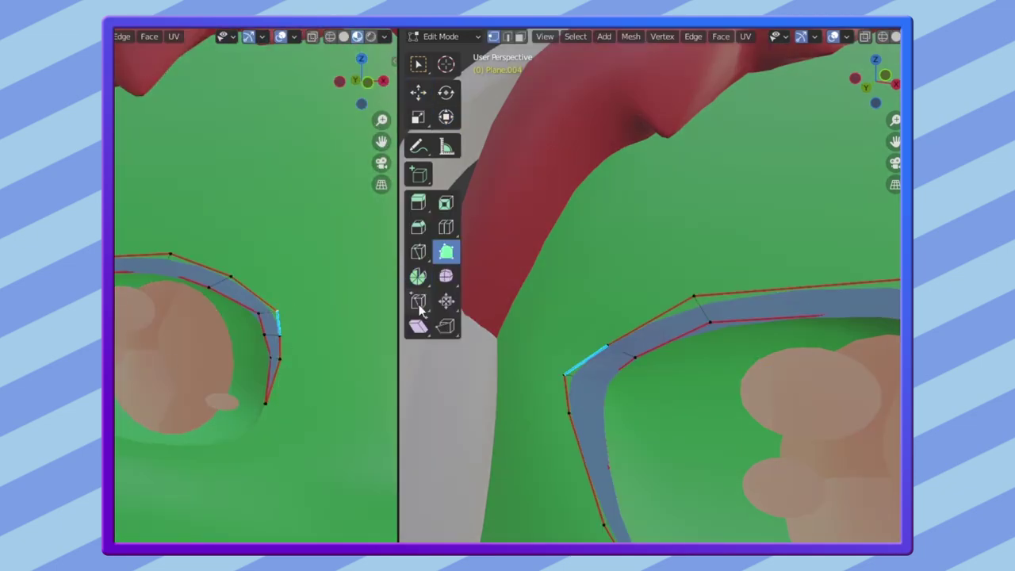
left_click(419, 305)
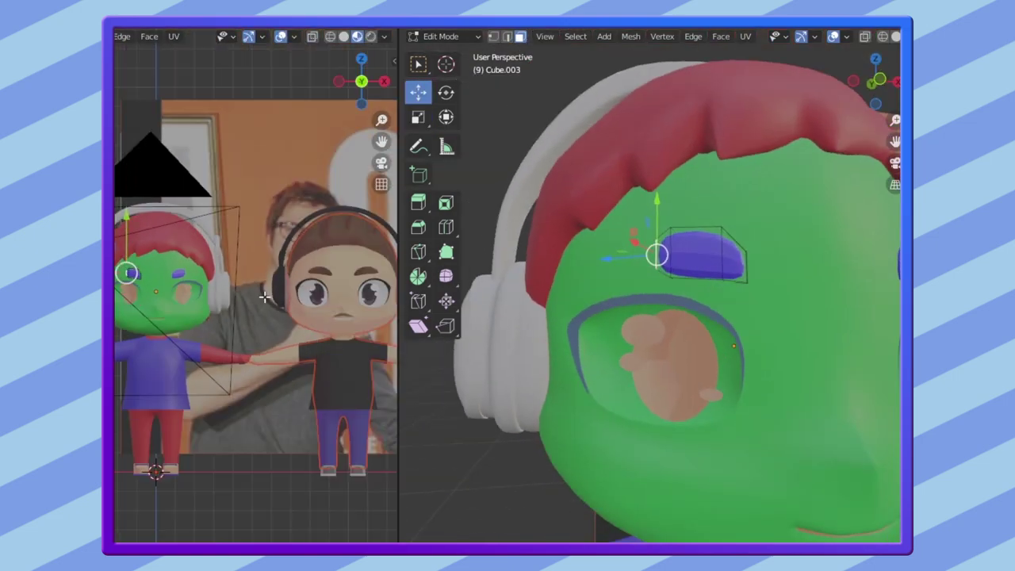
Switch to the Scale tool to resize the purple eyebrow
left_click(420, 118)
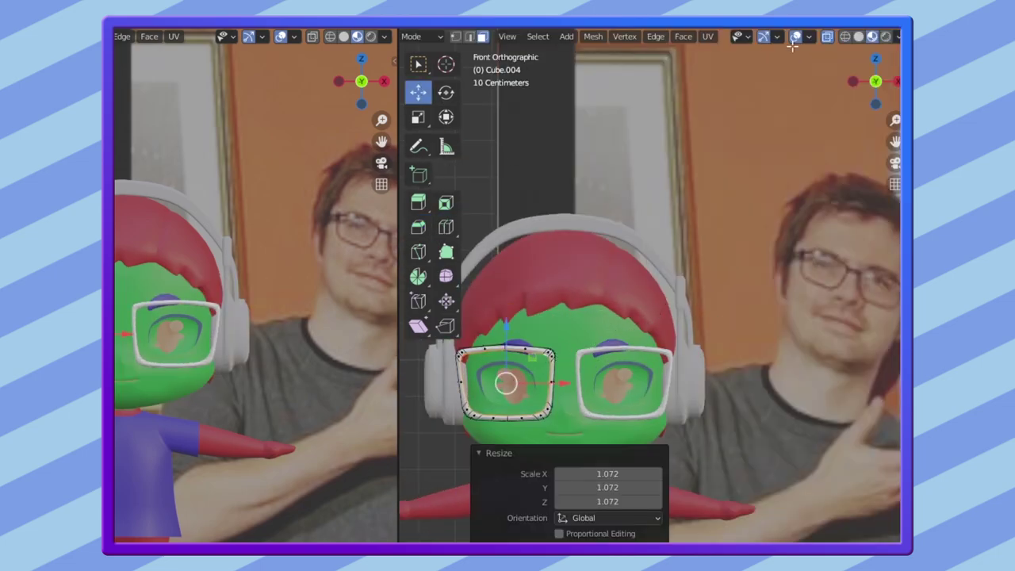
Zoom the view in on the character's glasses frame
scroll(508, 345, "up", 2)
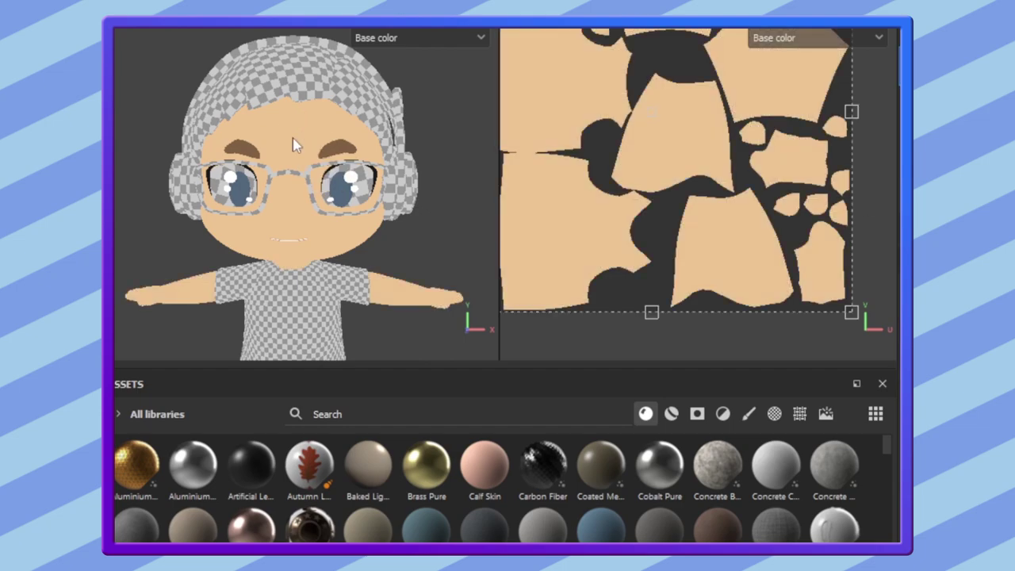
Zoom in and out to inspect the character's grey shirt and body colours
scroll(657, 100, "down", 3)
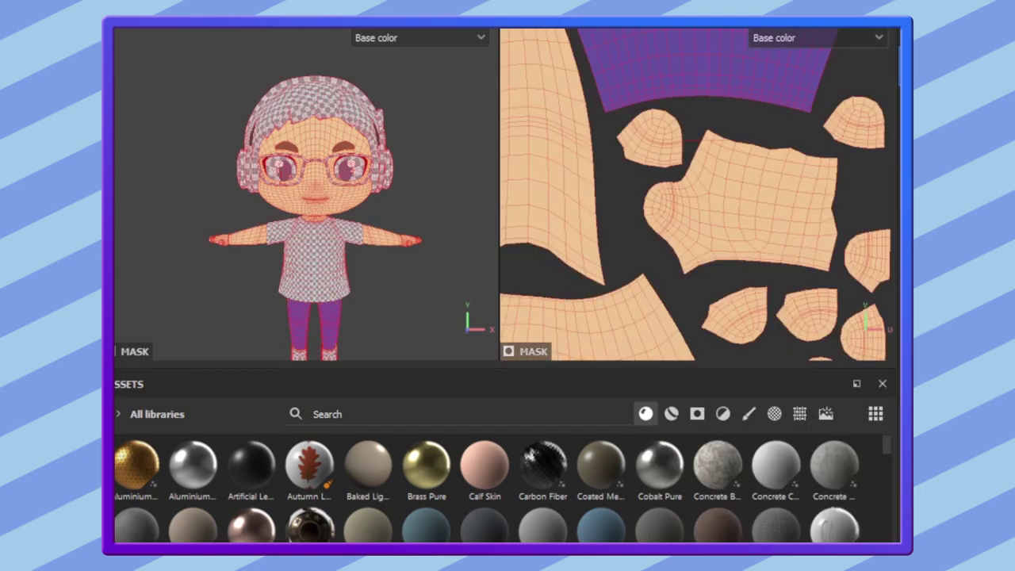
scroll(678, 226, "up", 5)
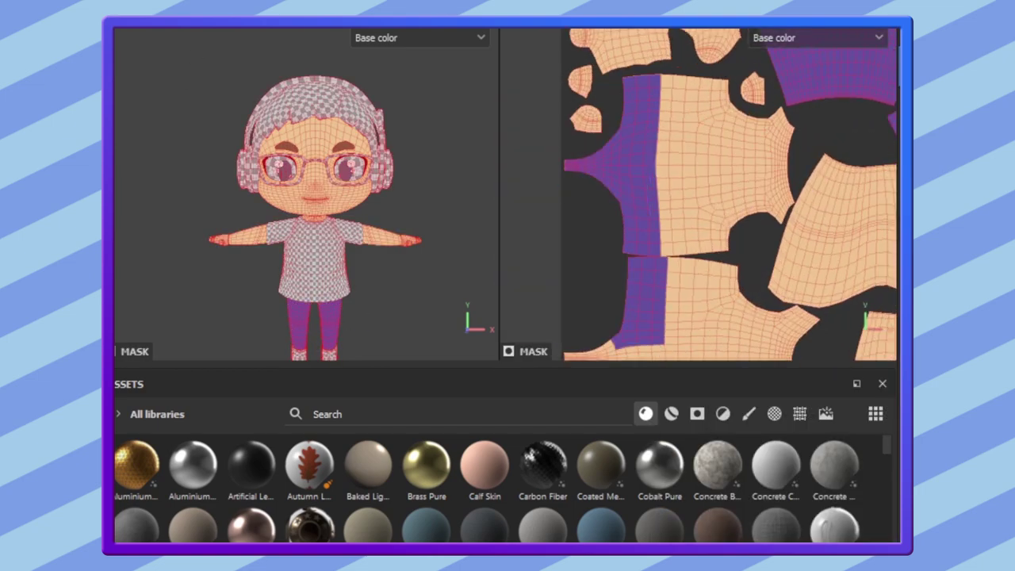
scroll(781, 163, "down", 5)
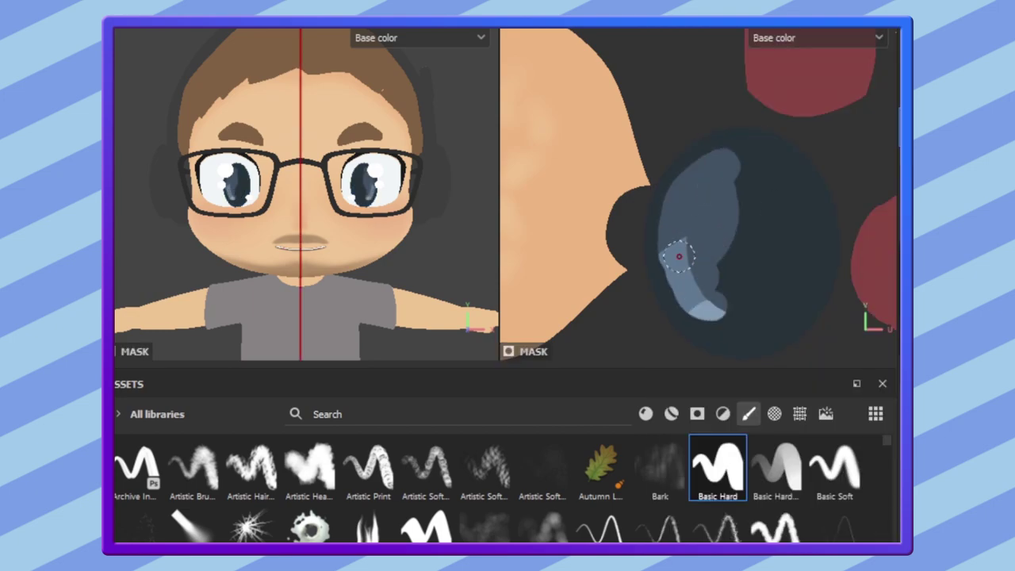
Paint lighter blue into the eyes with Basic Hard, then turn the head to check
left_click_drag(748, 120, 764, 296)
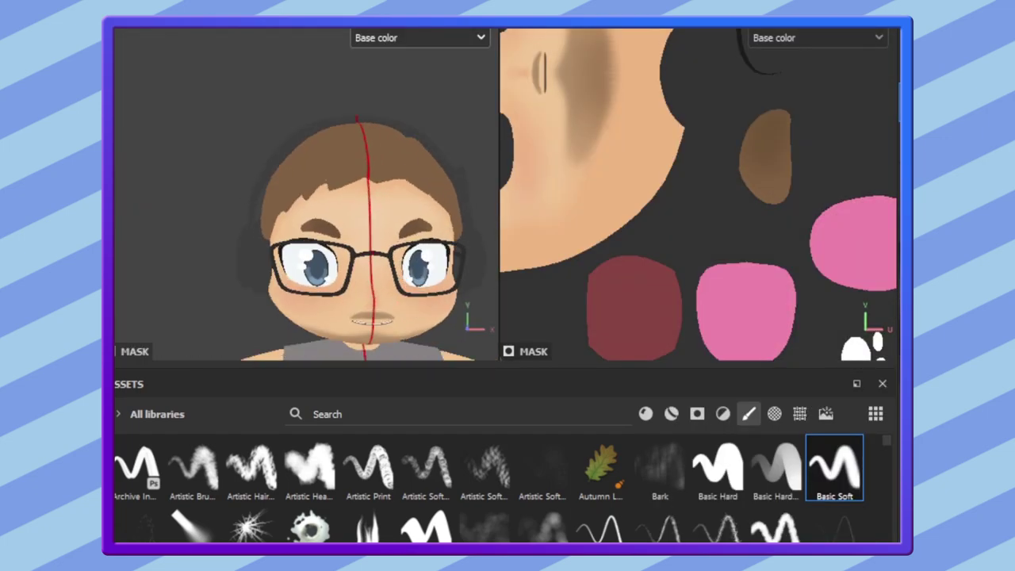
left_click_drag(321, 305, 362, 336, "alt")
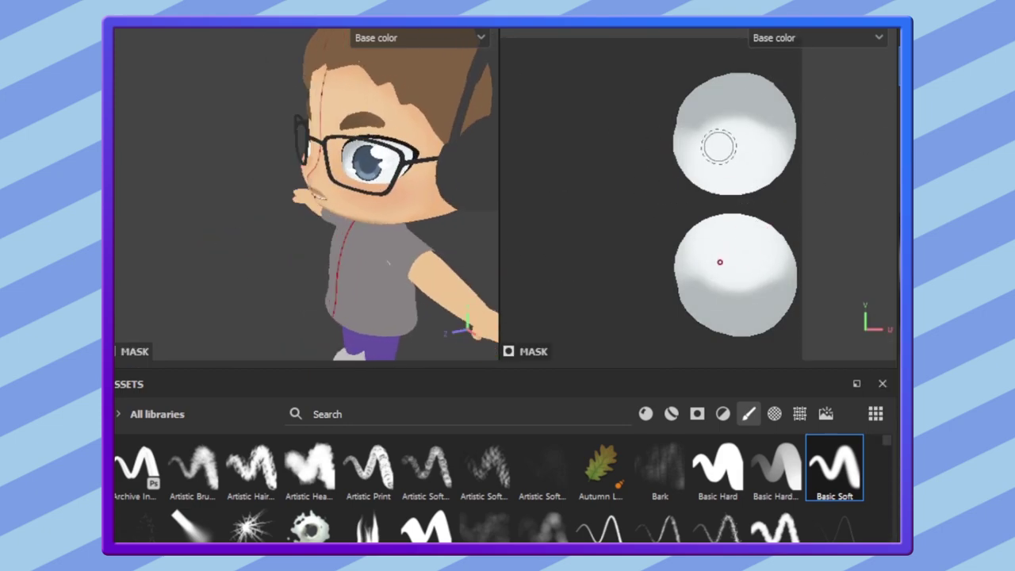
Softly shade the arm under the sleeve with Basic Soft, with the mesh wireframe shown
left_click_drag(488, 284, 456, 285, "alt")
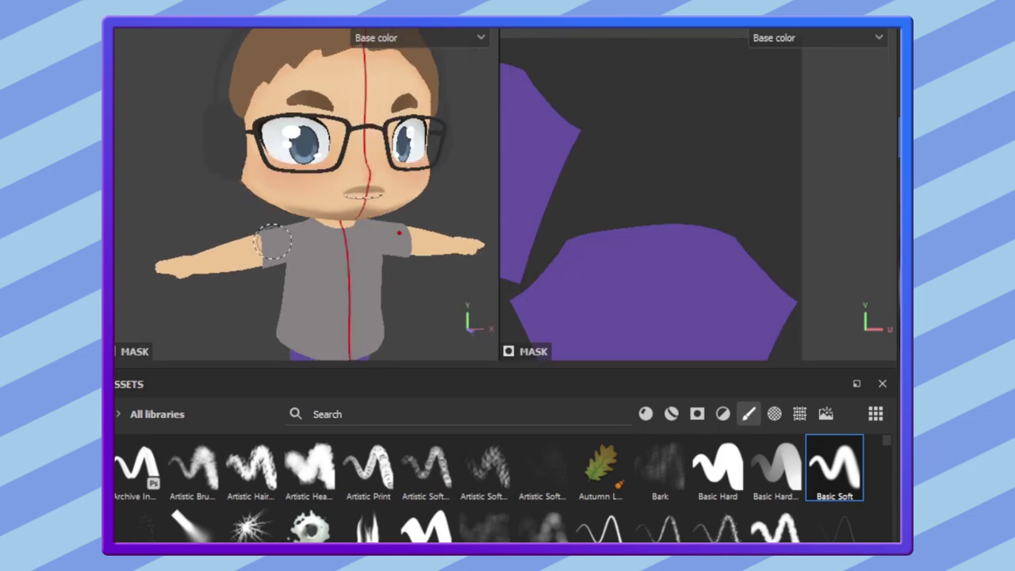
mouse_move(249, 236)
left_mouse_down("alt")
mouse_move(220, 256)
mouse_move(421, 236)
left_mouse_up("alt")
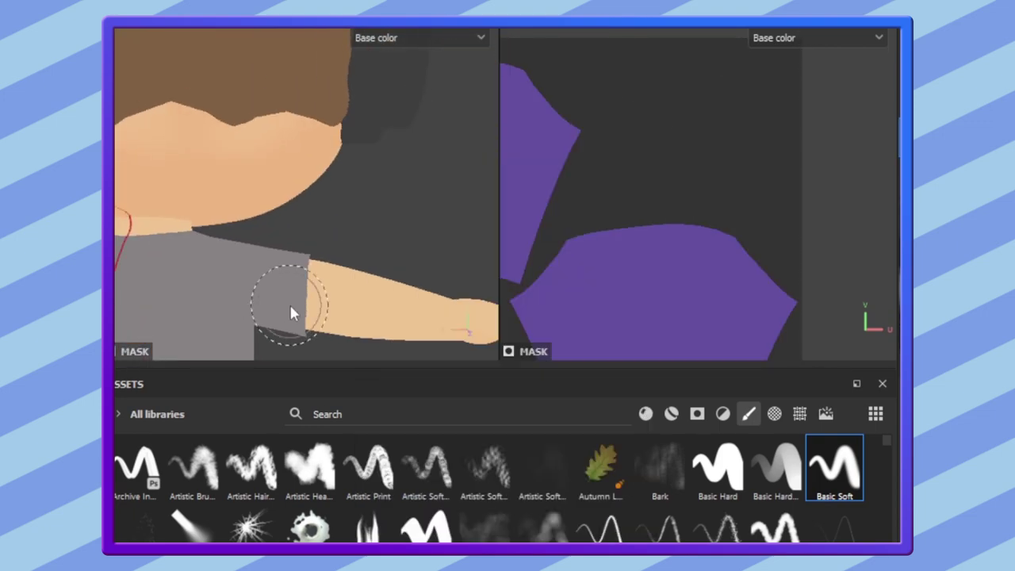
mouse_move(325, 264)
left_mouse_down("alt")
mouse_move(328, 242)
mouse_move(433, 190)
mouse_move(145, 162)
mouse_move(195, 151)
left_mouse_up("alt")
scroll(643, 288, "down", 4)
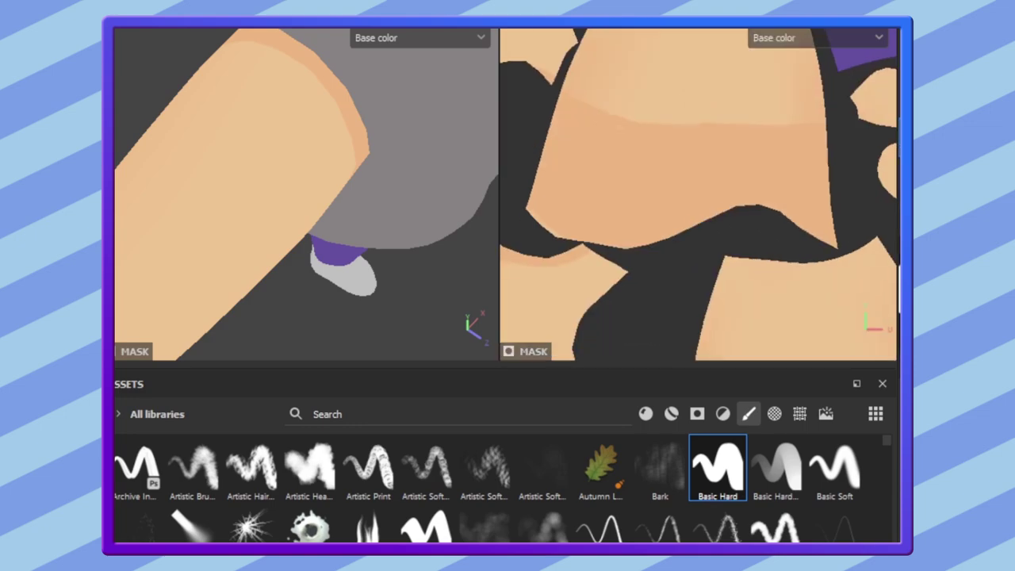
key("4")
scroll(715, 203, "up", 3)
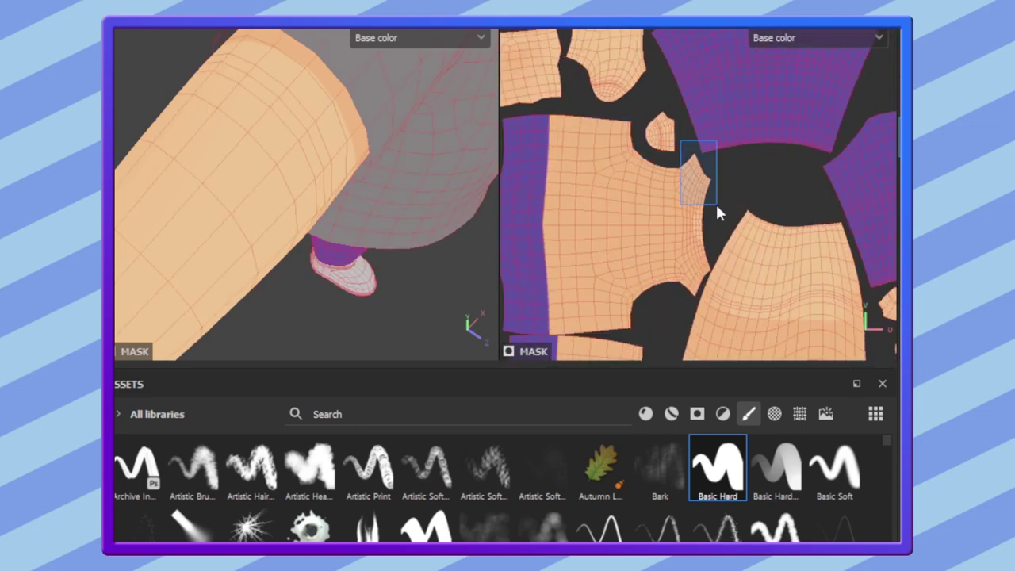
scroll(431, 245, "down", 3)
right_click(652, 30)
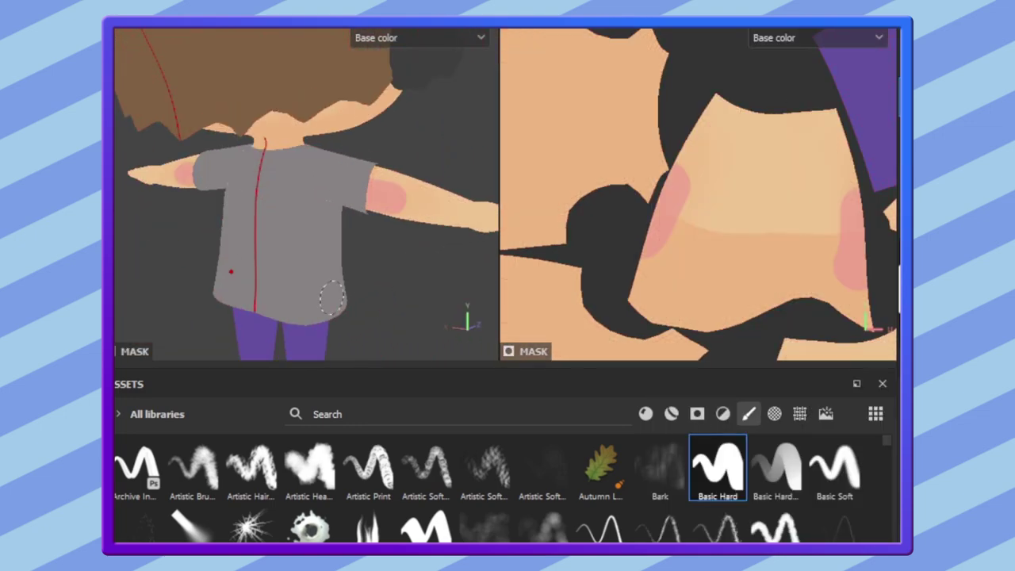
Turn to the legs and sample the pants' purple as the paint colour
mouse_move(387, 201)
left_mouse_down("alt")
mouse_move(333, 206)
mouse_move(373, 222)
left_mouse_up("alt")
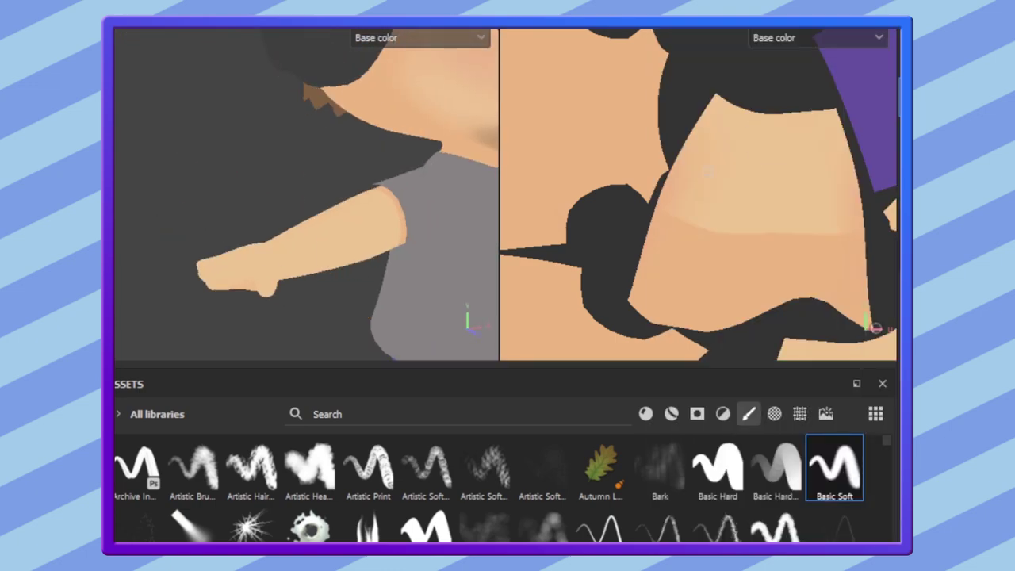
mouse_move(347, 315)
left_mouse_down("alt")
mouse_move(393, 279)
mouse_move(287, 227)
left_mouse_up("alt")
right_click_drag(287, 227, 288, 174, "alt")
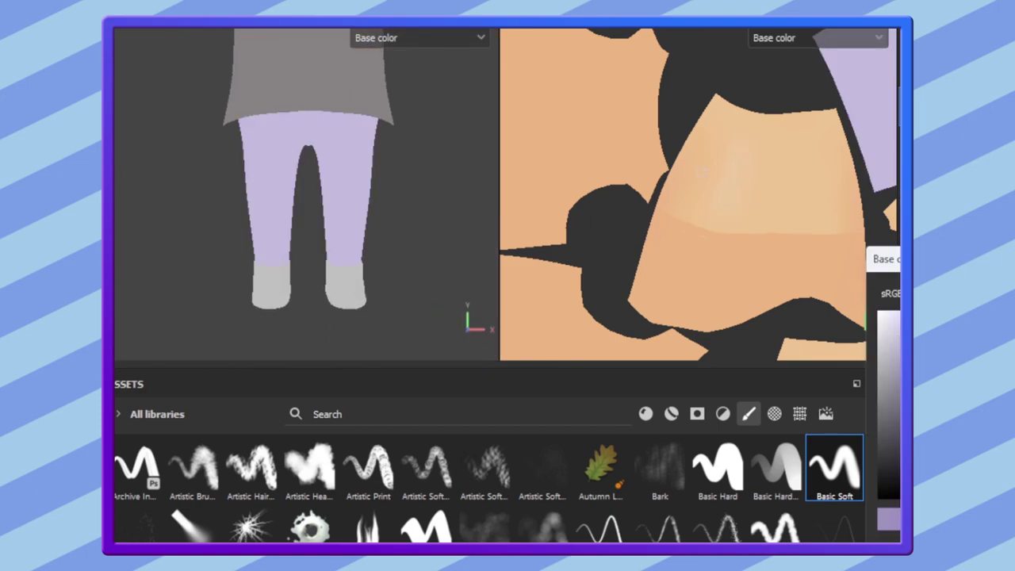
right_click(648, 28)
left_click(674, 41)
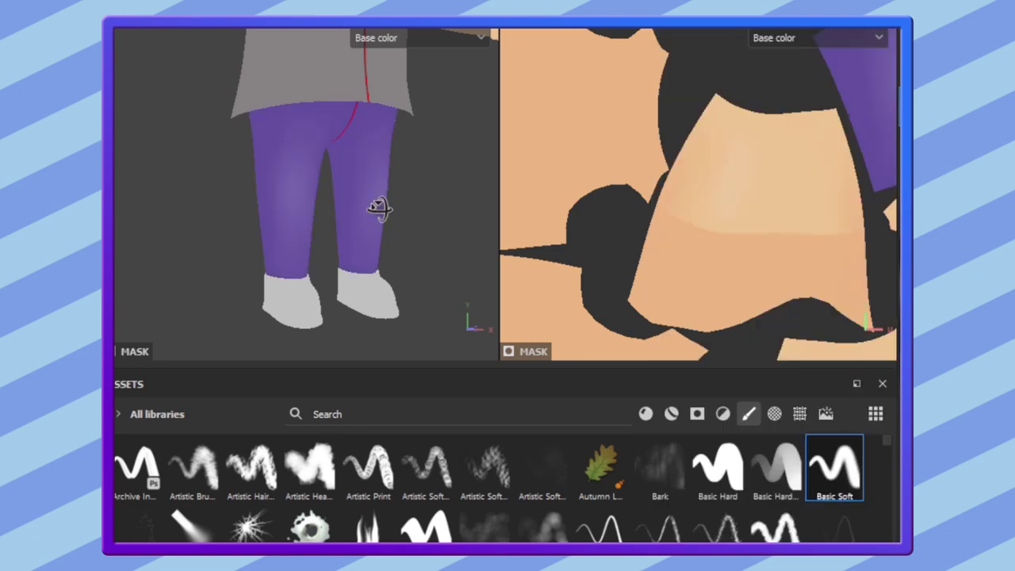
Paint darker purple soft shadows around the waist, crotch and upper pant legs
left_click_drag(380, 211, 315, 214, "alt")
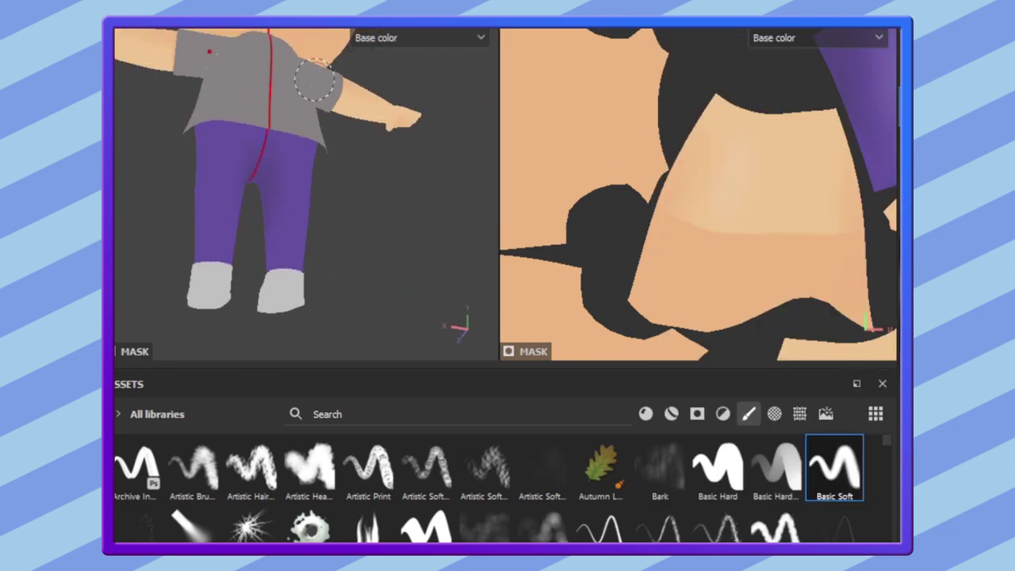
left_click_drag(348, 251, 355, 249, "alt")
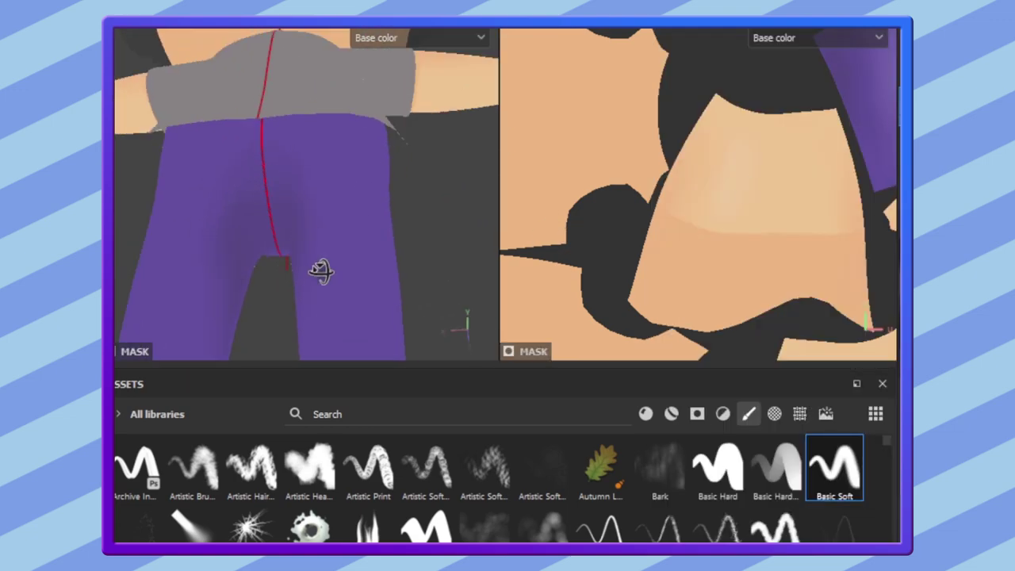
scroll(726, 171, "down", 2)
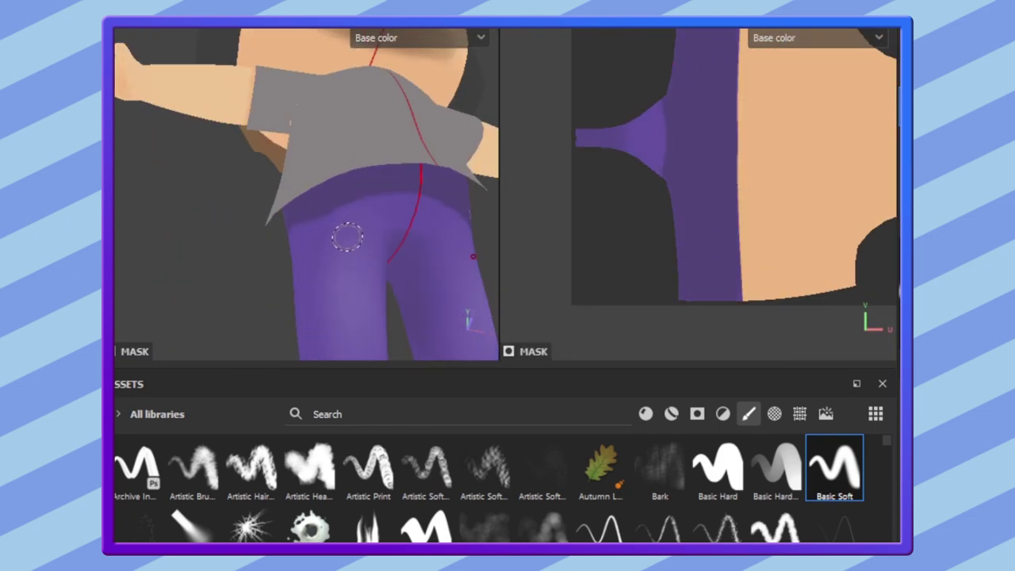
left_click_drag(346, 236, 768, 102, "alt")
scroll(767, 102, "up", 3)
scroll(306, 163, "up", 5)
scroll(309, 172, "down", 3)
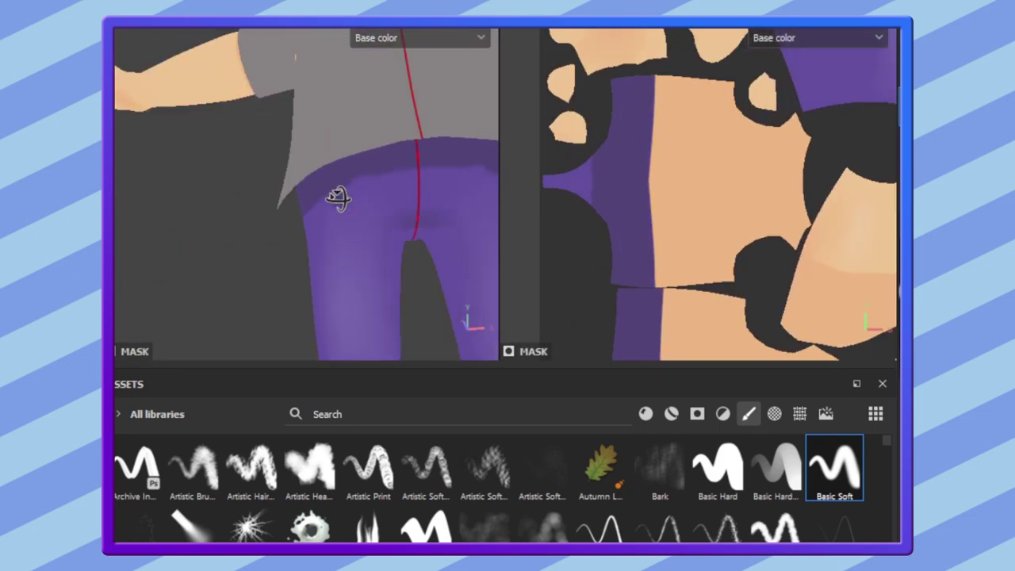
left_click_drag(336, 198, 396, 294, "alt")
scroll(337, 207, "down", 2)
scroll(458, 181, "up", 4)
scroll(458, 181, "down", 3)
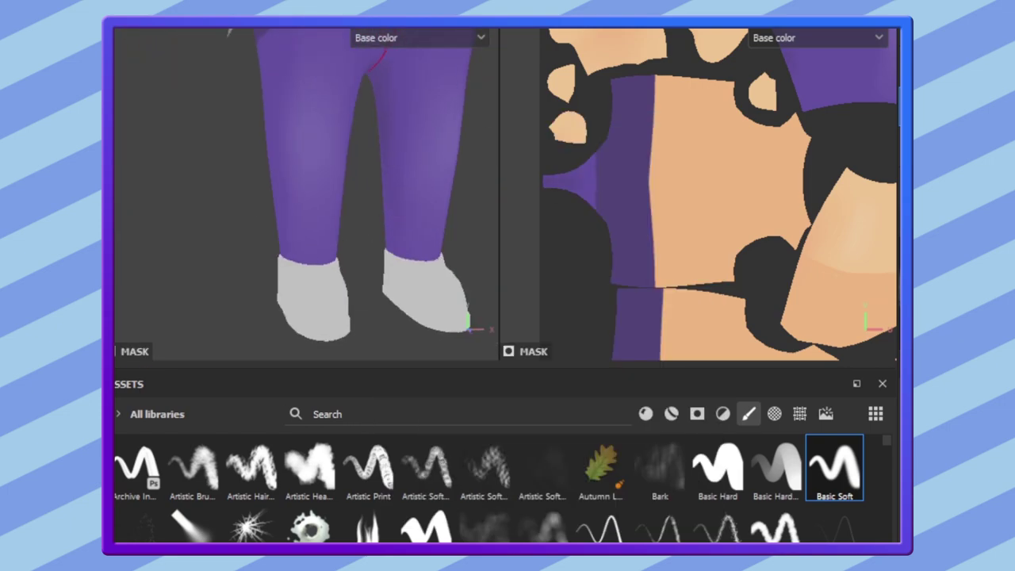
scroll(340, 253, "down", 2)
scroll(340, 254, "down", 2)
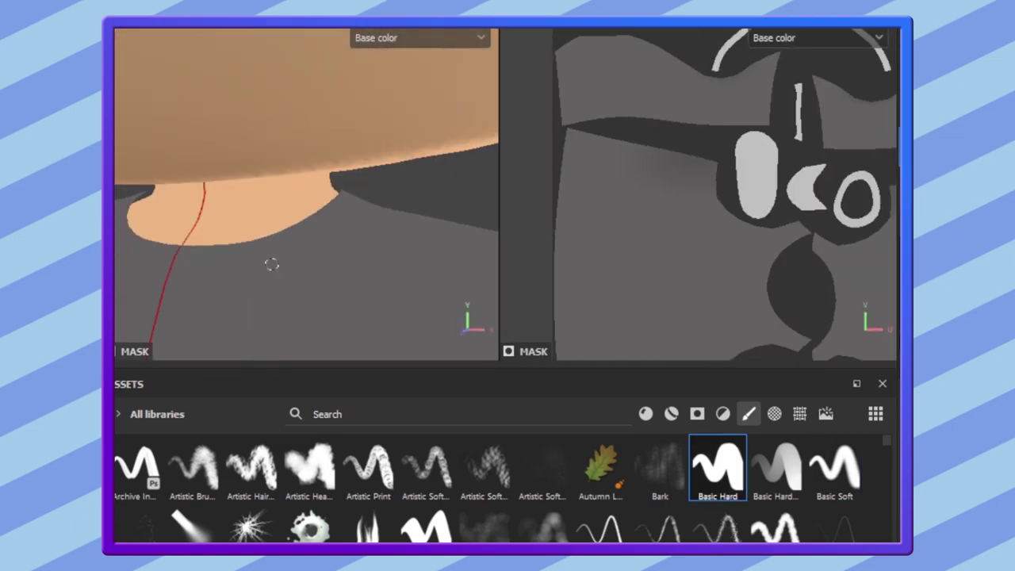
Shade the shirt under the neck and draw dark outlines and stripes on the shoes
left_click_drag(323, 208, 367, 270, "alt")
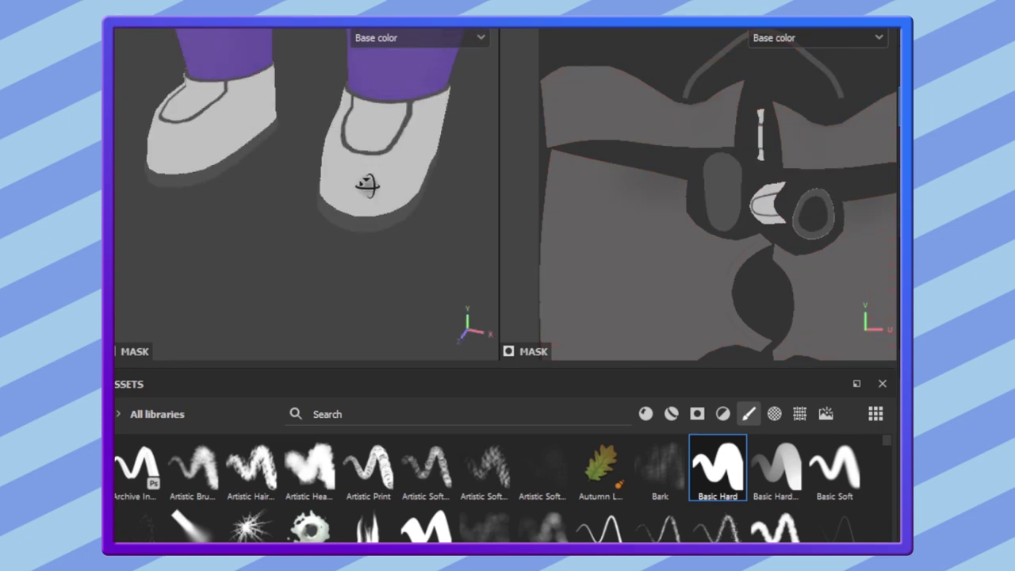
left_click_drag(366, 185, 373, 212, "alt")
mouse_move(167, 30)
left_mouse_down("alt")
mouse_move(399, 217)
mouse_move(467, 181)
mouse_move(290, 240)
mouse_move(324, 159)
mouse_move(380, 170)
mouse_move(373, 154)
left_mouse_up("alt")
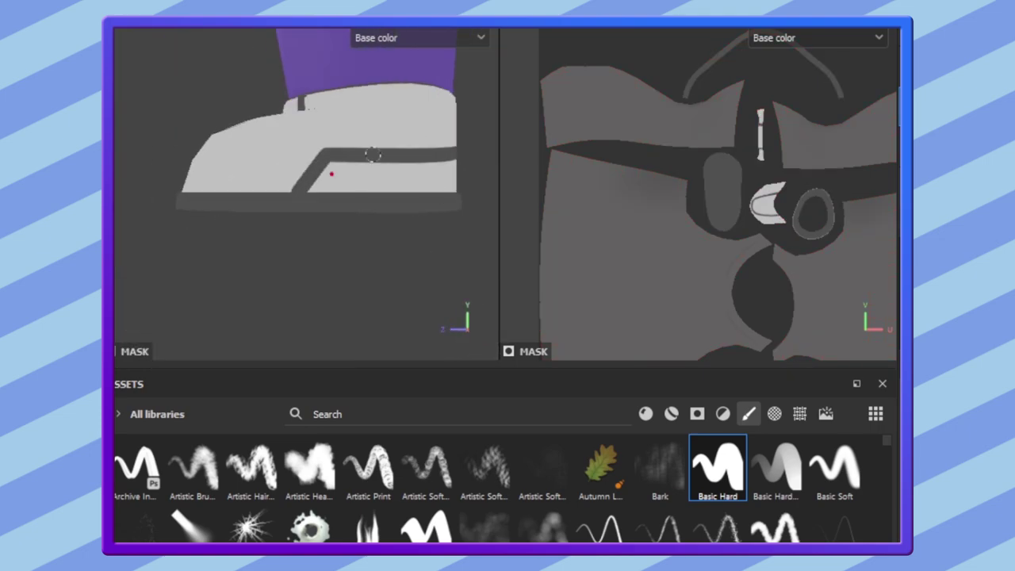
mouse_move(253, 195)
left_mouse_down("alt")
mouse_move(376, 167)
mouse_move(330, 207)
left_mouse_up("alt")
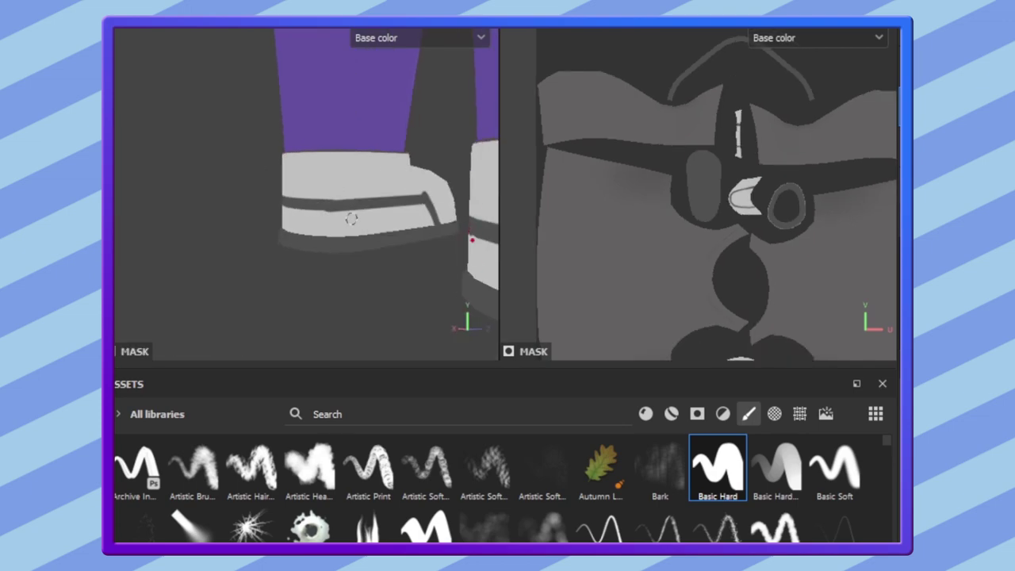
mouse_move(405, 206)
left_mouse_down("alt")
mouse_move(332, 183)
mouse_move(154, 261)
mouse_move(335, 227)
mouse_move(346, 275)
left_mouse_up("alt")
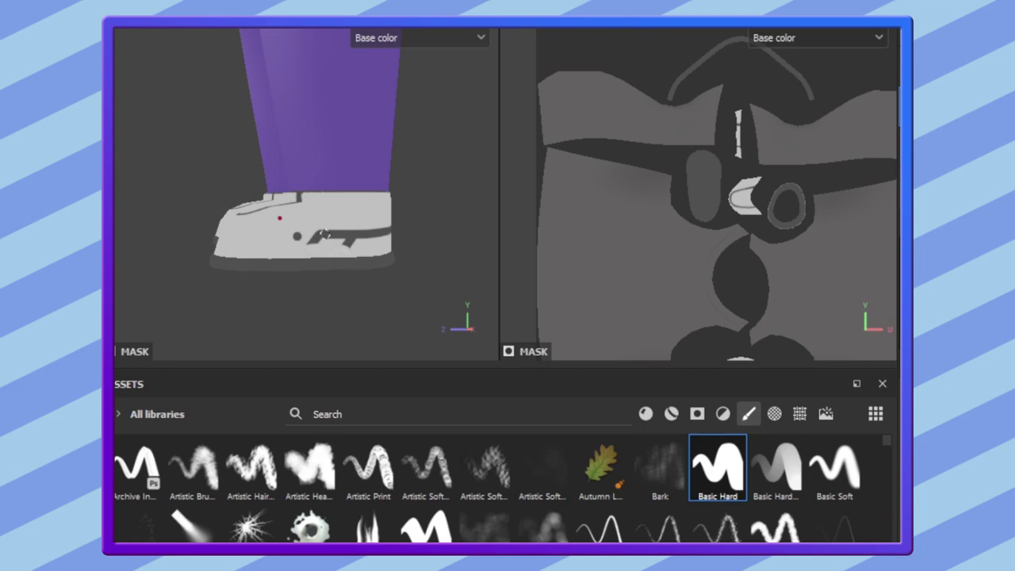
left_click_drag(324, 234, 421, 109, "alt")
Paint grey laces on the shoes using Quick Mask, then frame the whole character
key("t")
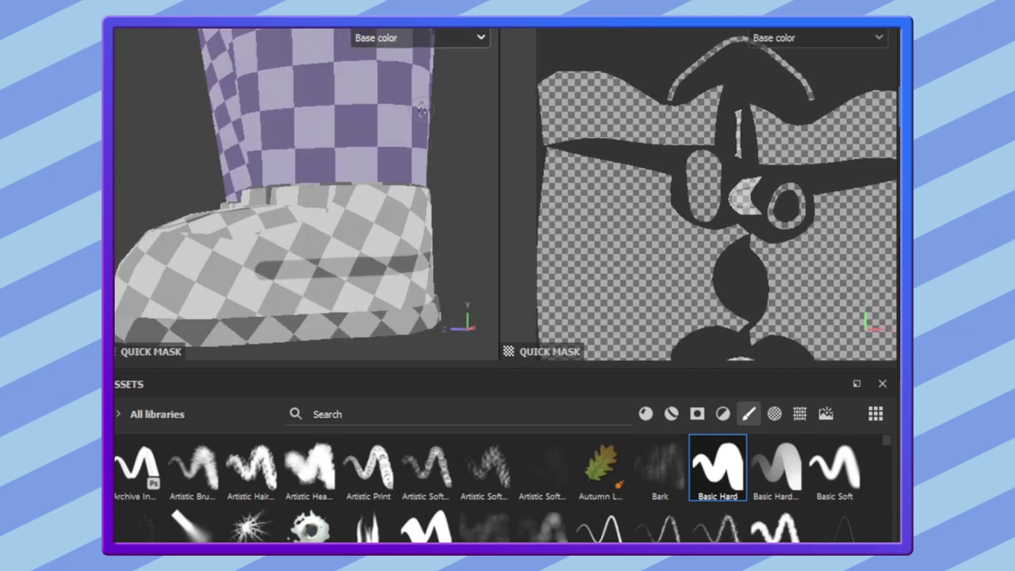
key("t")
scroll(313, 316, "down", 5)
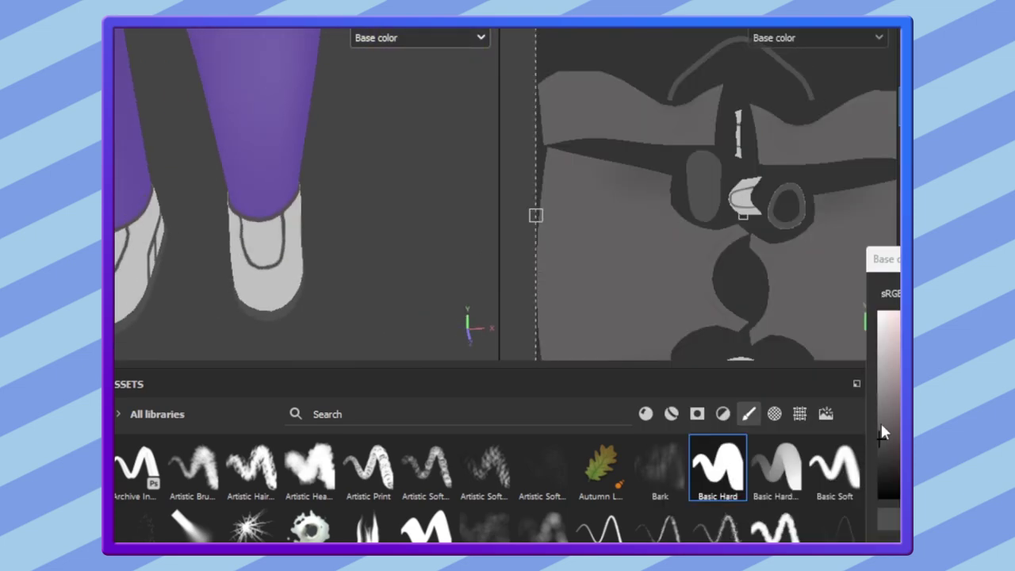
scroll(277, 202, "up", 3)
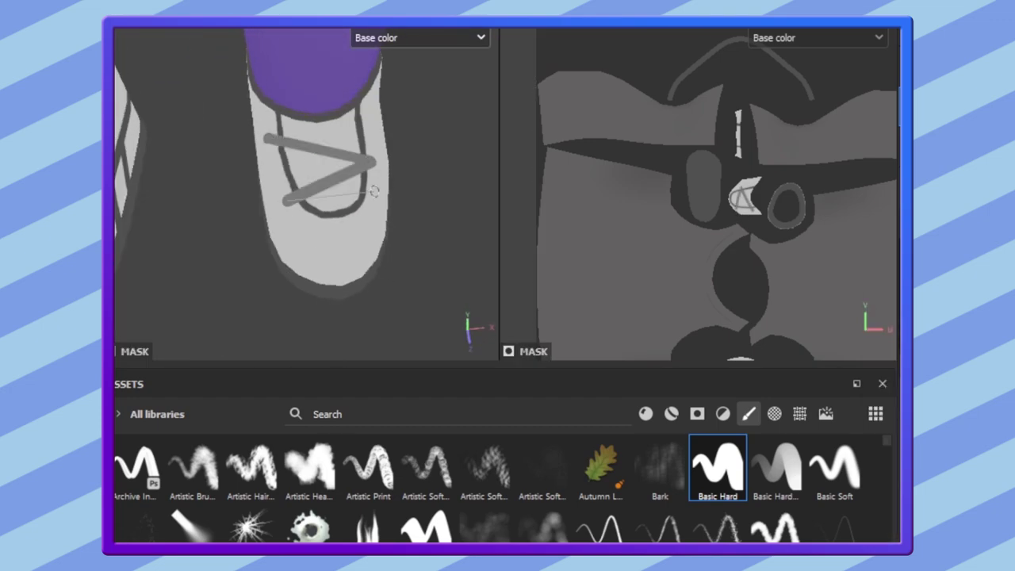
key("f")
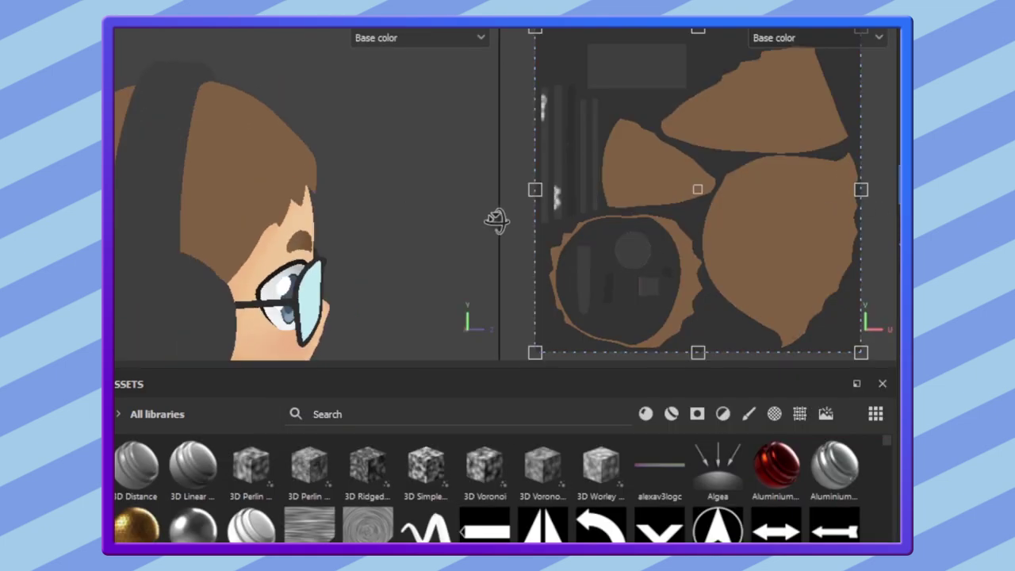
Zoom in on the left lens, show Brushes in the asset shelf, choose Basic Soft, and frame the character
scroll(236, 251, "up", 5)
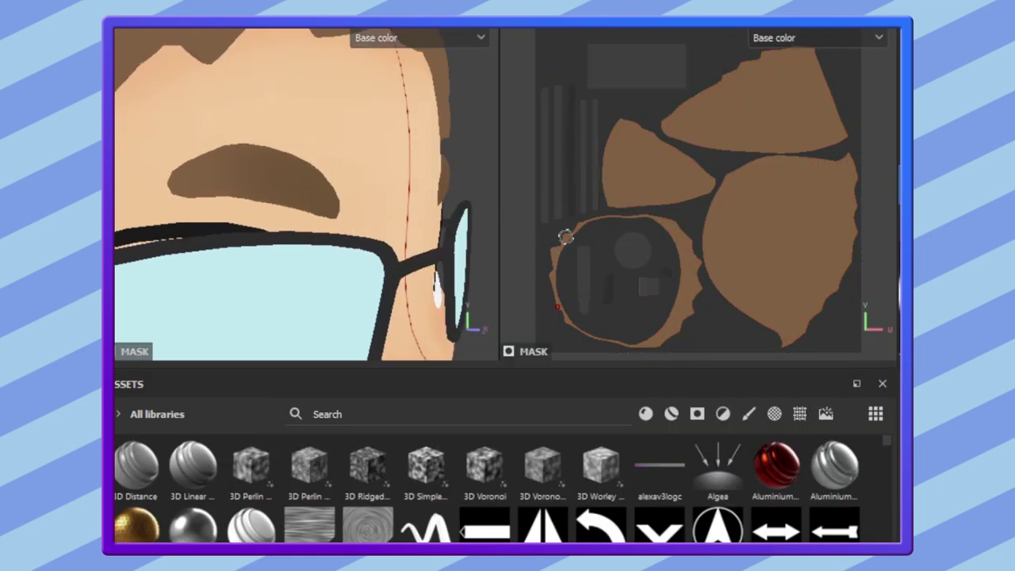
scroll(598, 126, "up", 5)
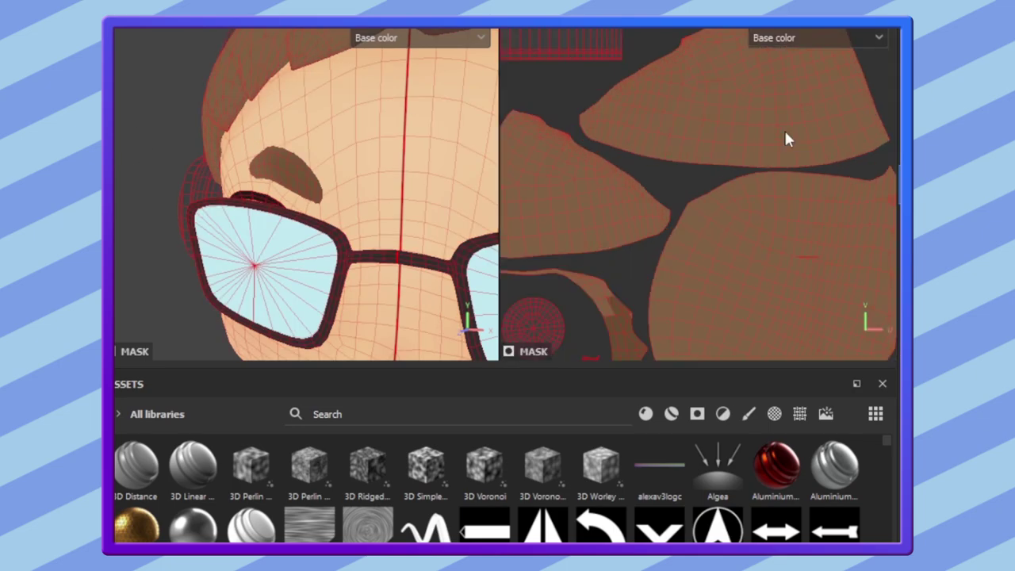
scroll(869, 140, "down", 2)
mouse_move(625, 107)
left_mouse_down("alt")
mouse_move(466, 119)
mouse_move(374, 169)
left_mouse_up("alt")
left_click(697, 413)
key("f")
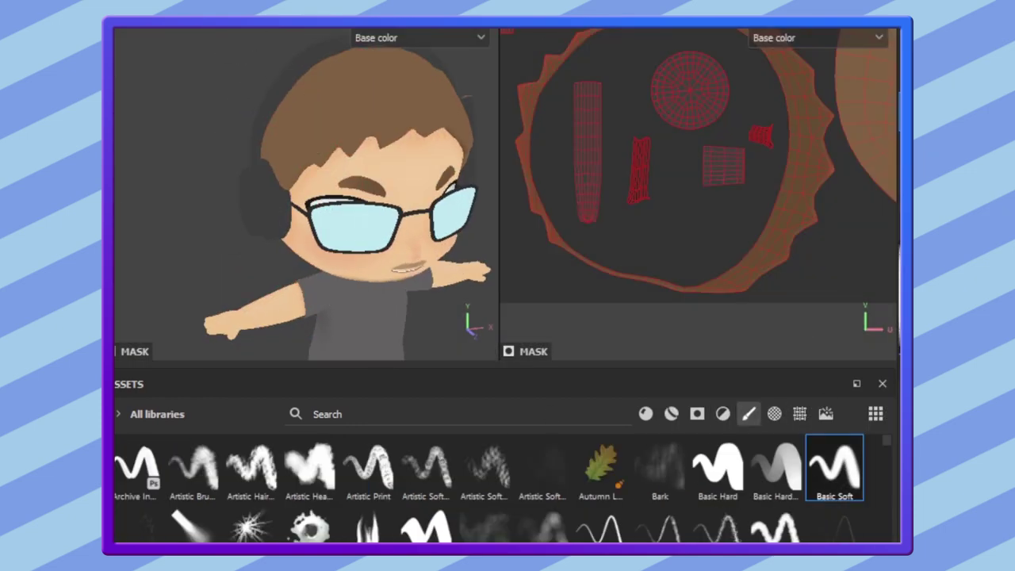
Zoom onto the glasses-arm UV island and fill it with grey
left_click_drag(341, 119, 314, 214, "alt")
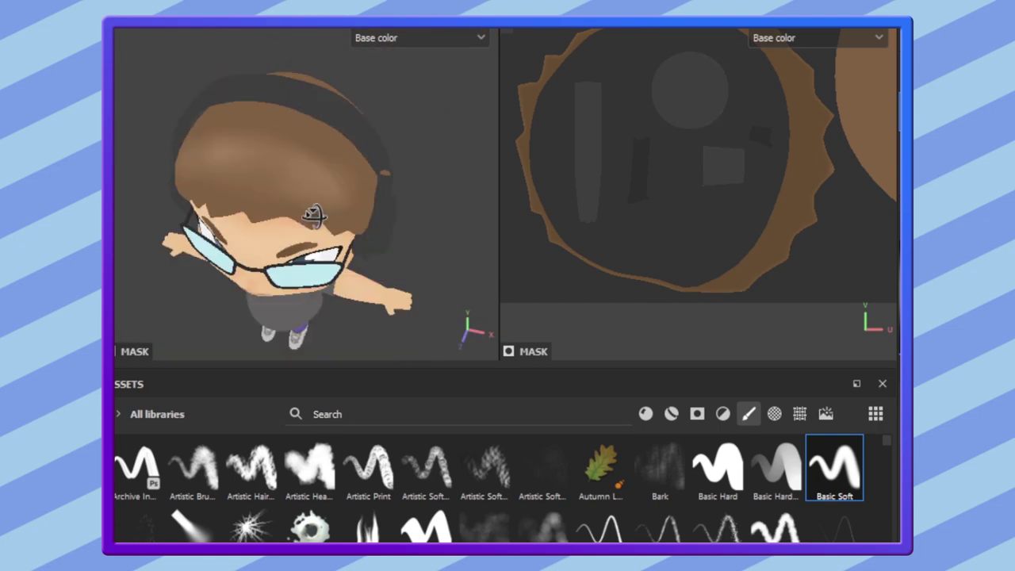
left_click_drag(314, 215, 256, 249, "alt")
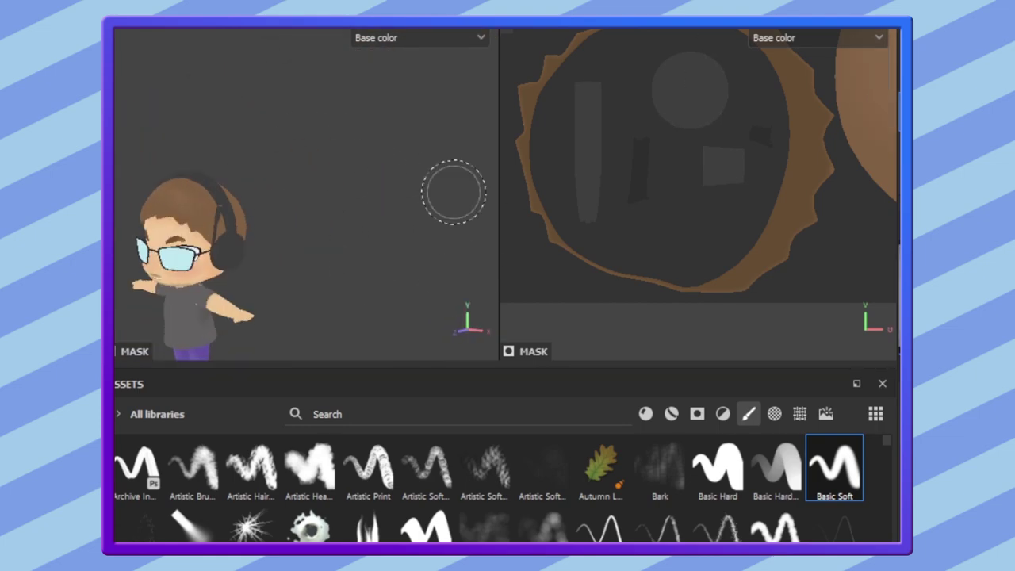
scroll(453, 192, "up", 5)
scroll(396, 199, "down", 2)
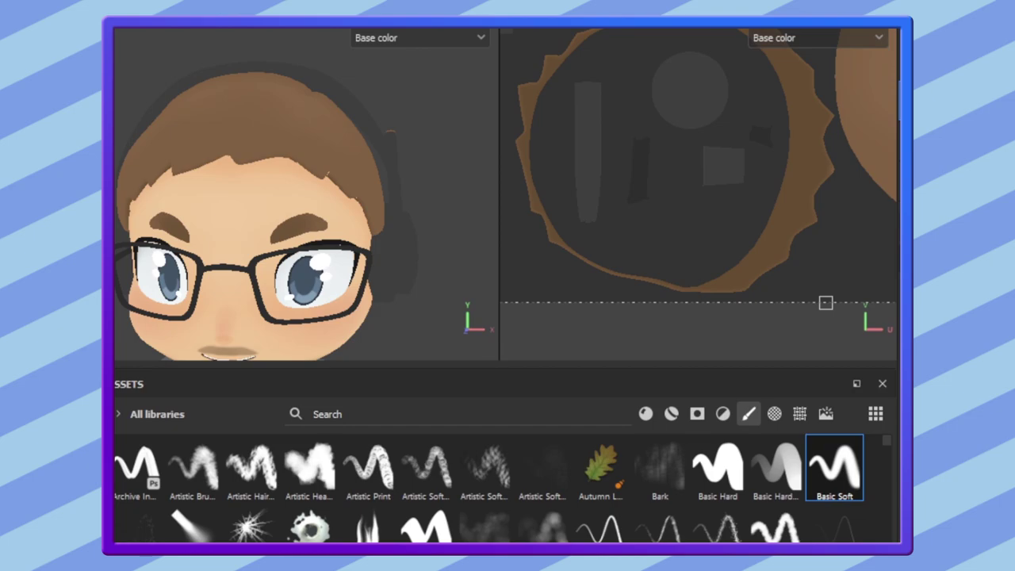
scroll(397, 269, "up", 3)
scroll(617, 198, "up", 5)
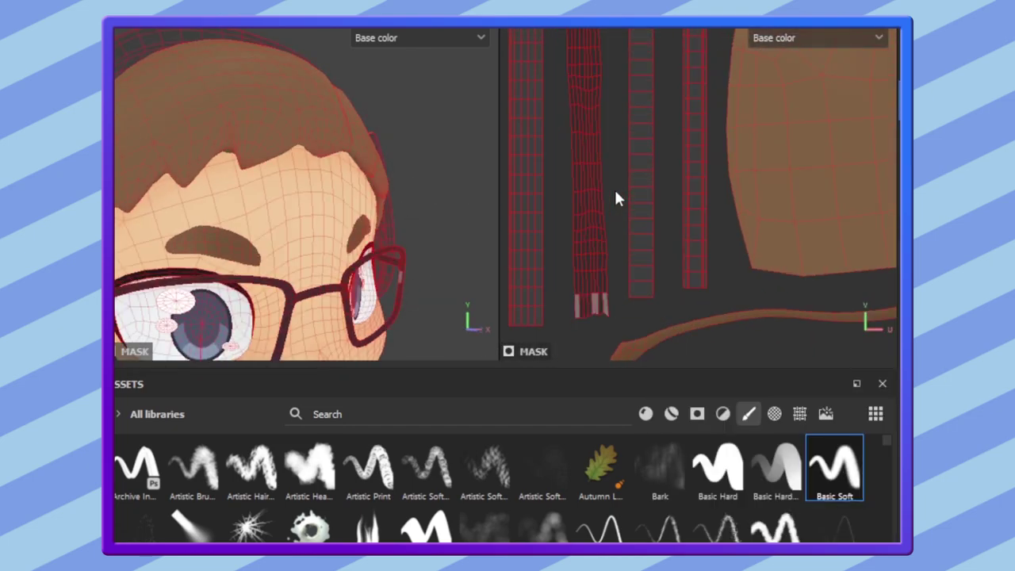
left_click(594, 273)
Extend the grey along the glasses arm's full length and open the base colour picker
scroll(414, 245, "up", 3)
left_click(590, 68)
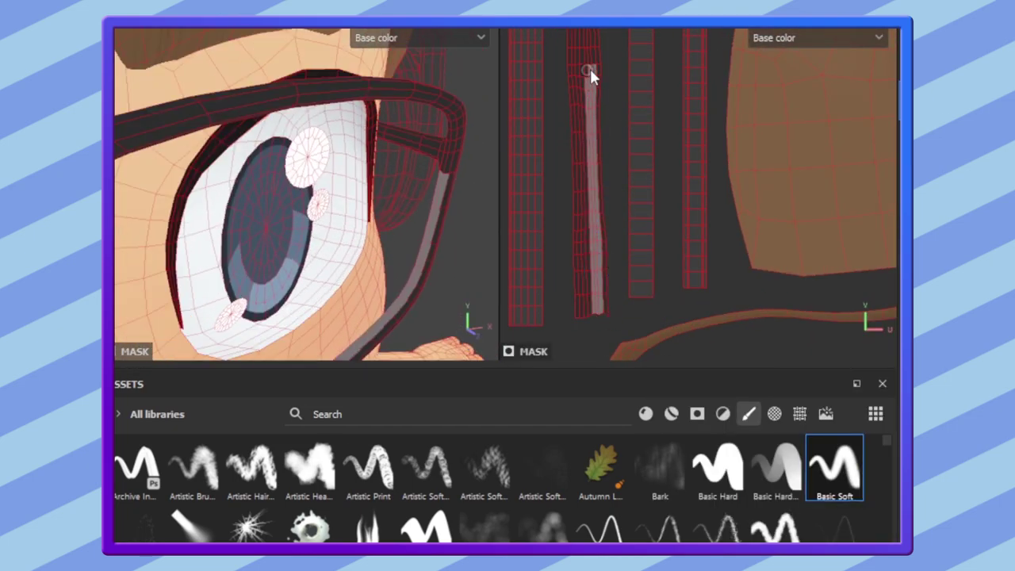
middle_click_drag(590, 68, 562, 218)
scroll(587, 197, "down", 3)
left_click_drag(433, 148, 333, 199, "alt")
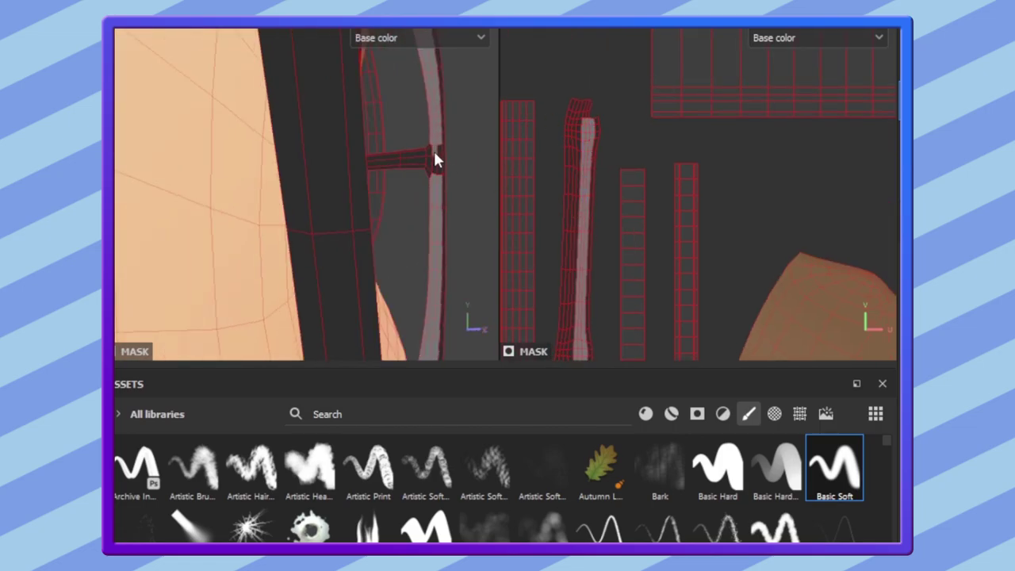
scroll(376, 165, "down", 2)
scroll(375, 165, "up", 2)
left_click_drag(431, 153, 381, 182, "alt")
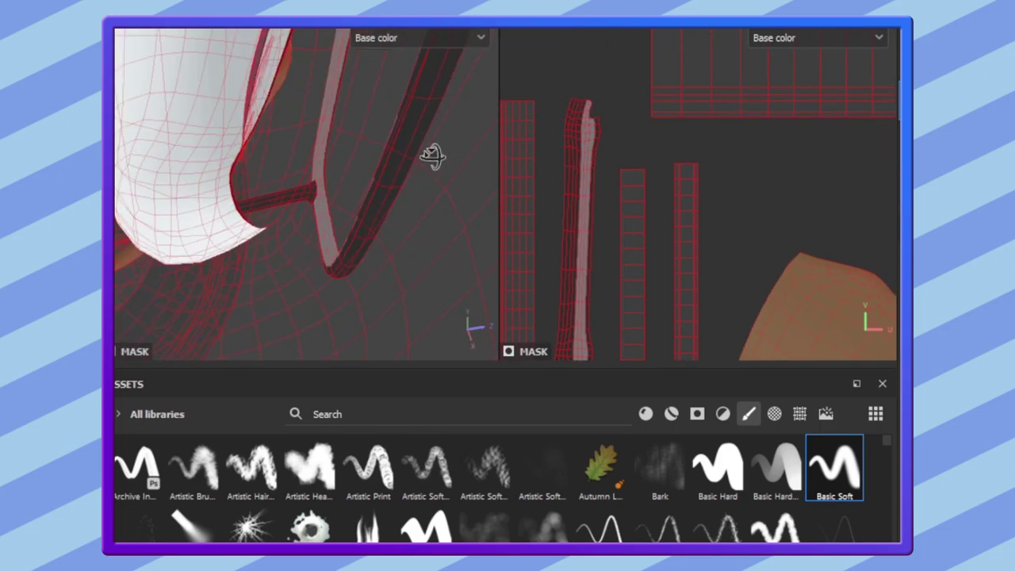
scroll(431, 154, "down", 5)
left_click(752, 424)
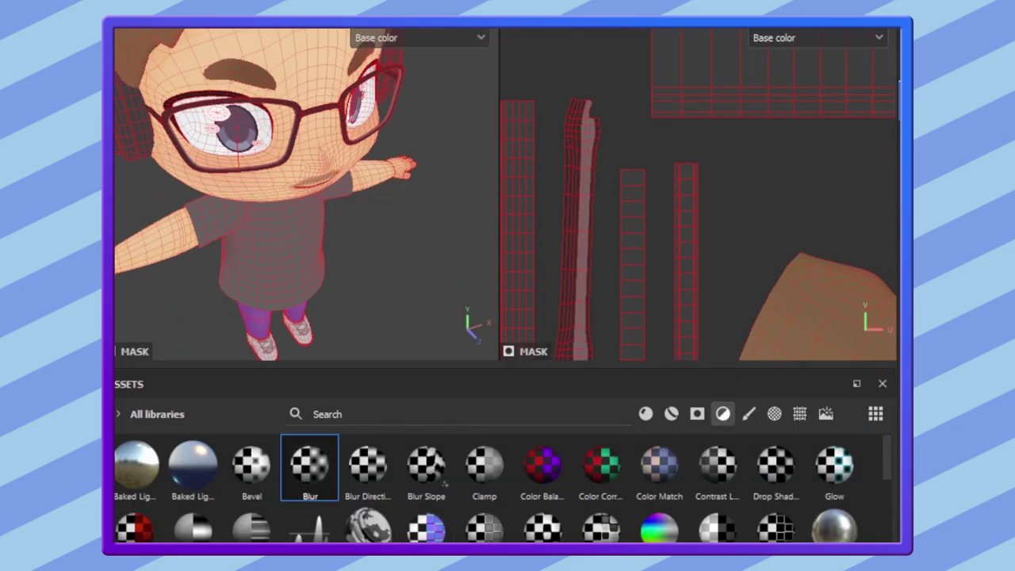
Paint darker soft shading on the black headphone cups and headband, checking from several angles
left_click_drag(444, 198, 387, 257, "alt")
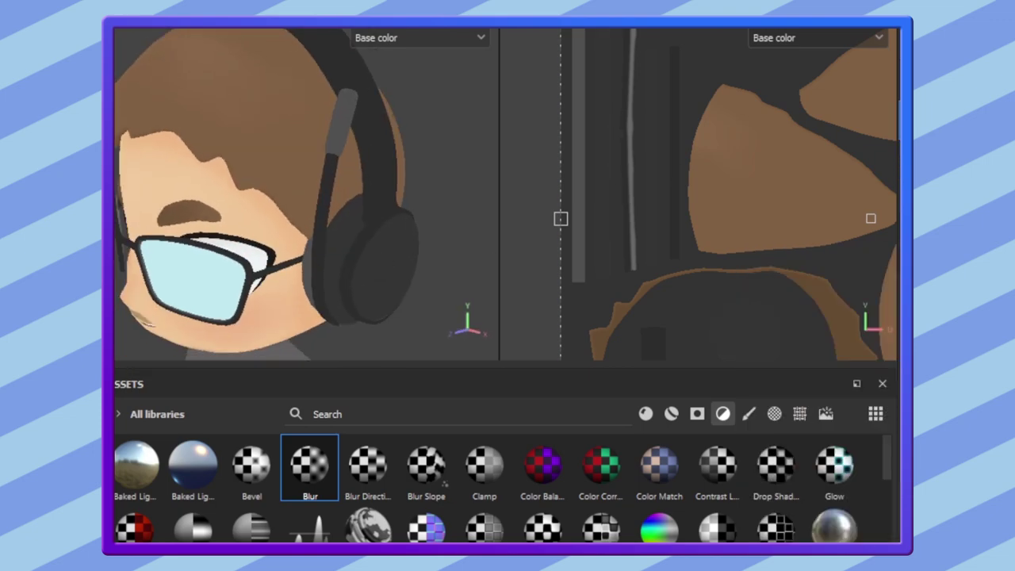
mouse_move(439, 241)
left_mouse_down("alt")
mouse_move(313, 357)
mouse_move(329, 200)
left_mouse_up("alt")
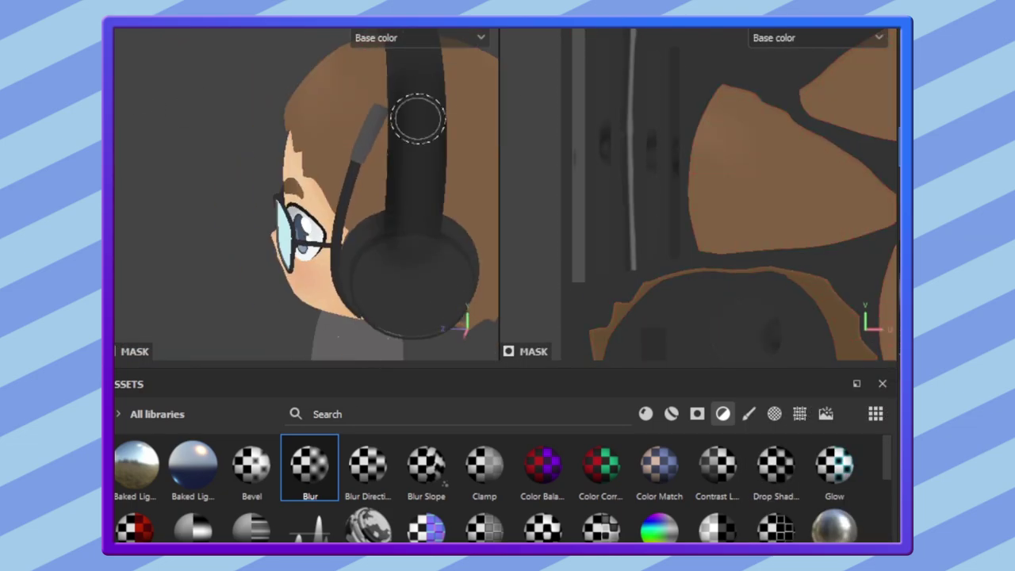
left_click_drag(418, 119, 431, 274, "alt")
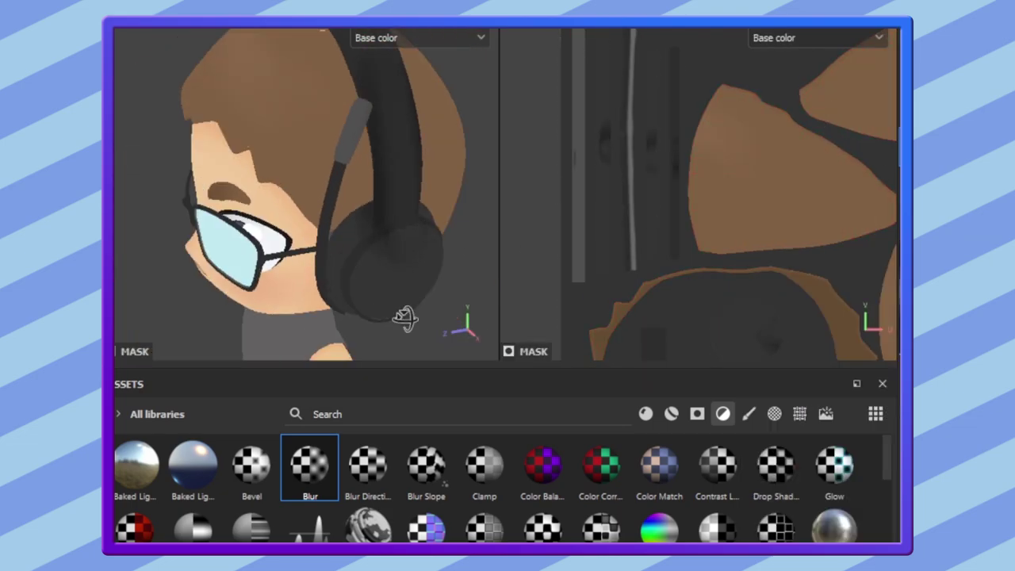
left_click_drag(404, 317, 509, 249, "alt")
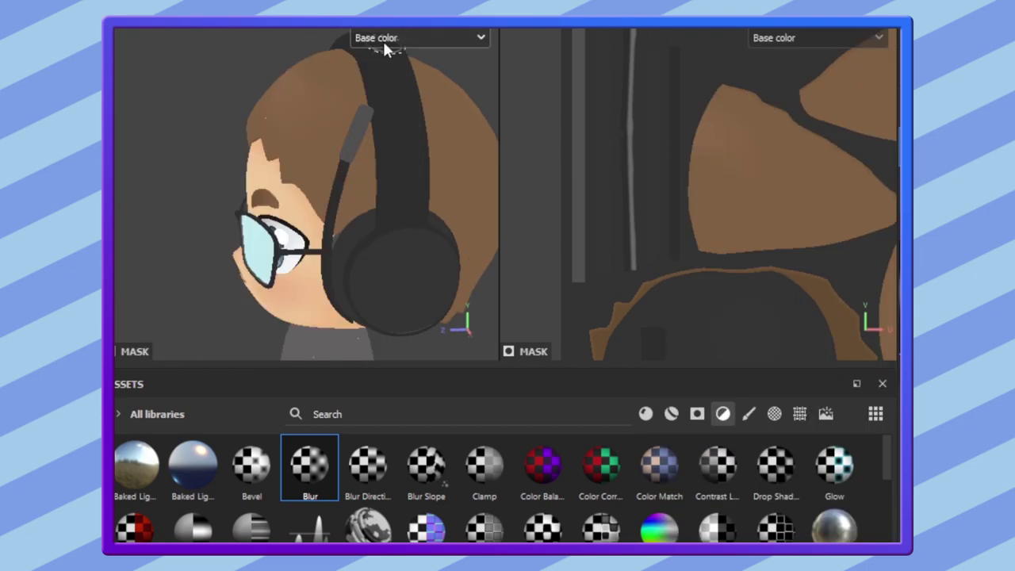
mouse_move(370, 286)
left_mouse_down("alt")
mouse_move(344, 288)
mouse_move(335, 245)
left_mouse_up("alt")
left_click_drag(121, 155, 541, 204, "alt")
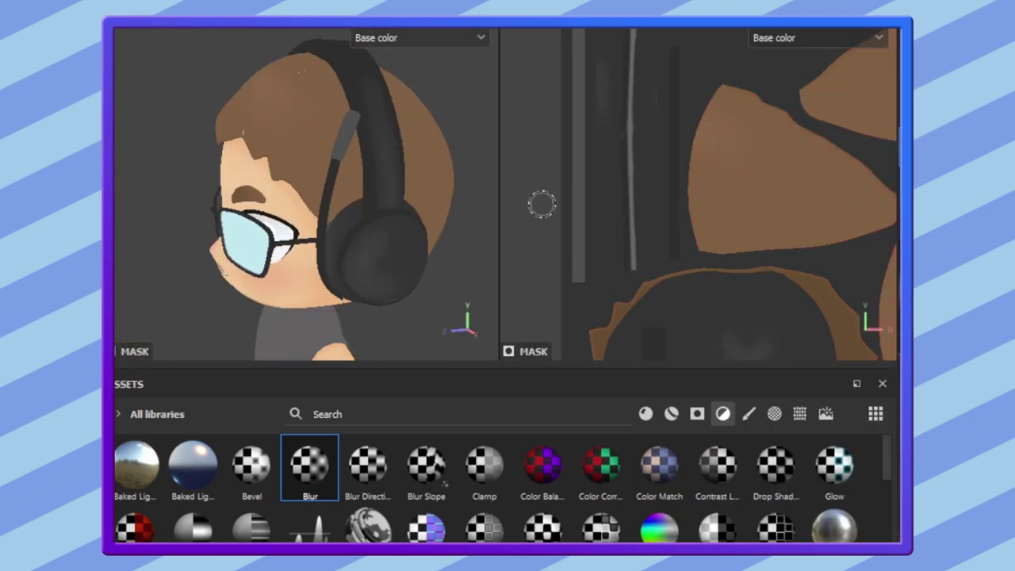
mouse_move(333, 254)
left_mouse_down("alt")
mouse_move(345, 289)
mouse_move(373, 124)
mouse_move(465, 294)
left_mouse_up("alt")
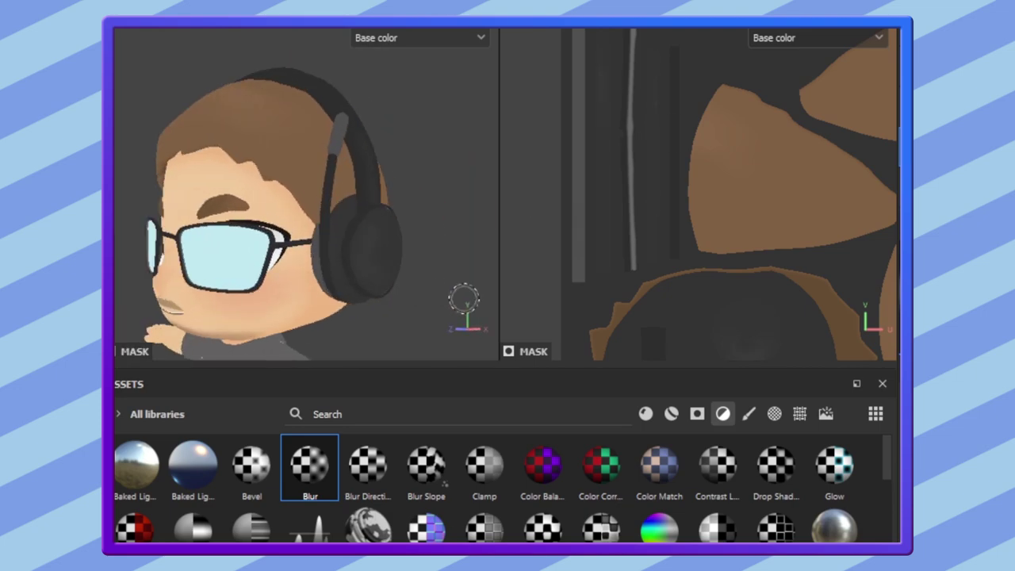
scroll(464, 294, "up", 3)
scroll(465, 294, "down", 3)
scroll(357, 204, "up", 2)
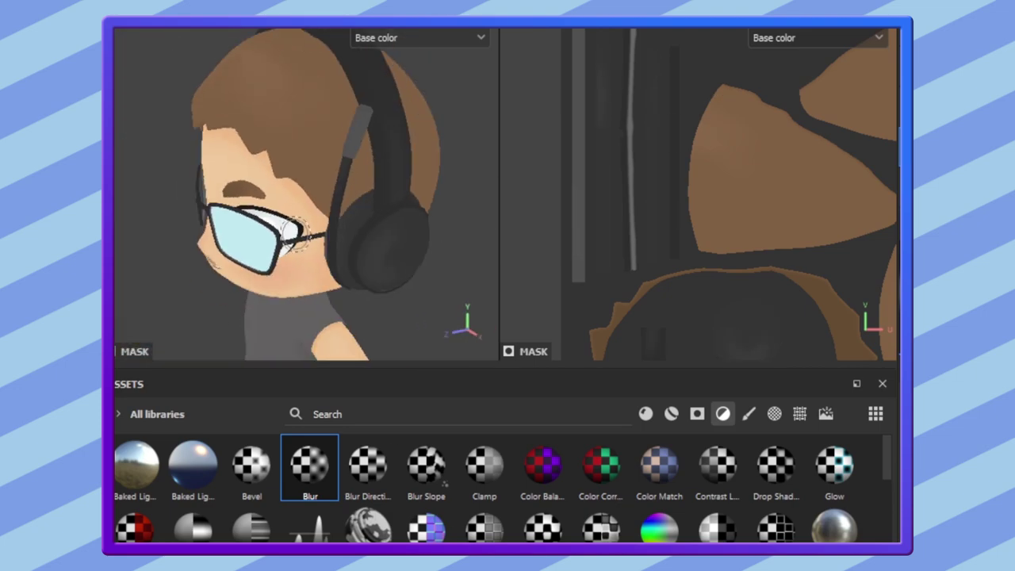
scroll(423, 163, "up", 2)
left_click_drag(423, 163, 294, 123, "alt")
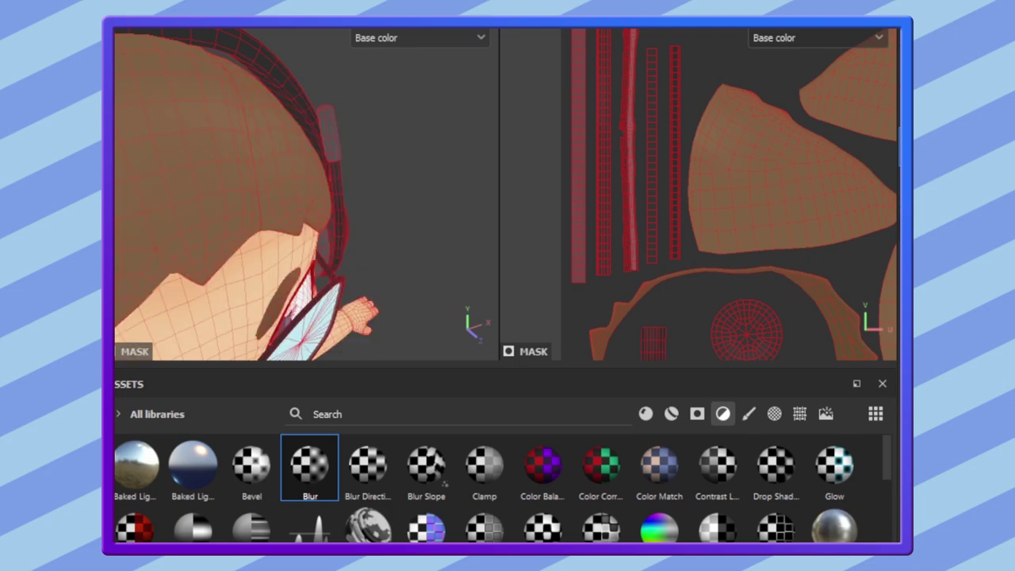
Switch to Basic Hard painting and box-select the thin glasses-frame strips in the UV layout
left_click_drag(435, 145, 426, 117, "alt")
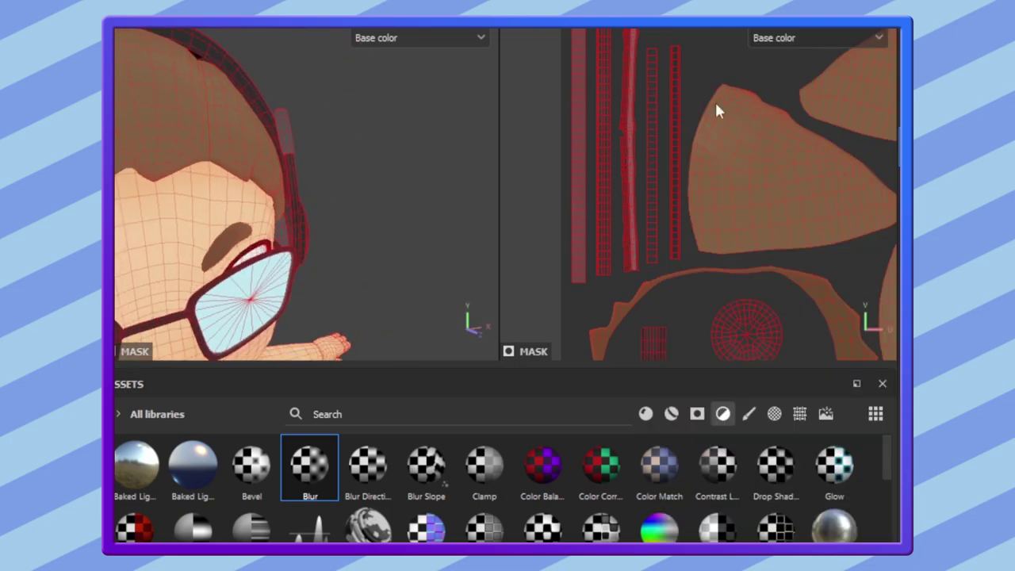
left_click_drag(602, 66, 834, 117)
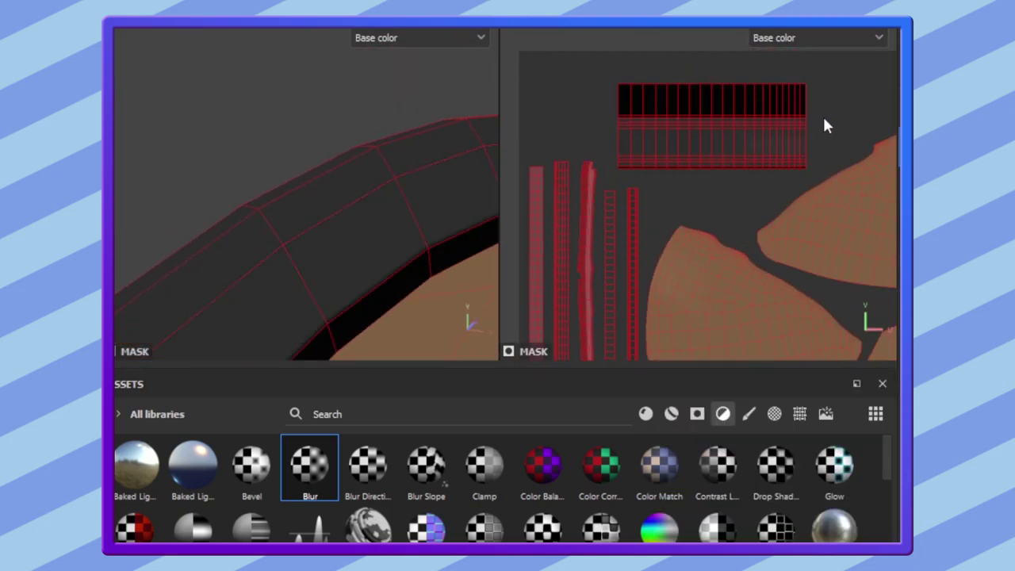
key("p")
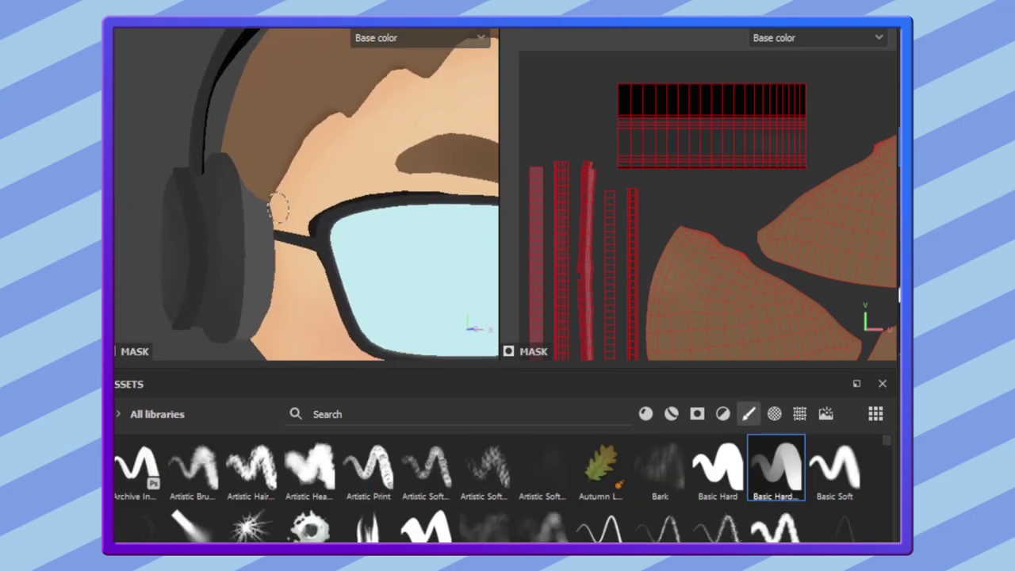
left_click_drag(580, 144, 573, 180)
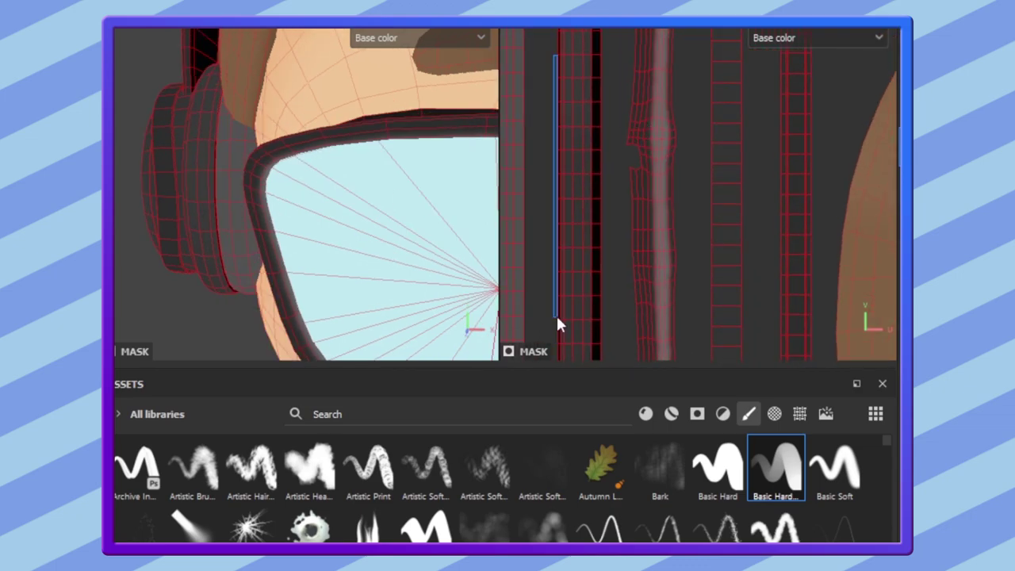
left_click_drag(585, 32, 592, 222)
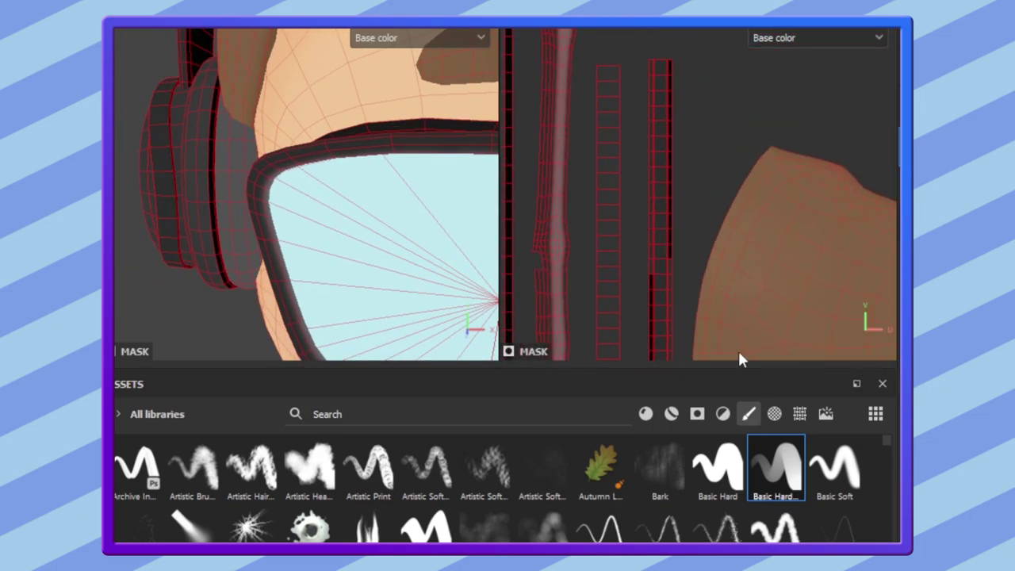
left_click_drag(638, 45, 658, 349)
Show the filter presets in the Assets shelf
left_click(723, 414)
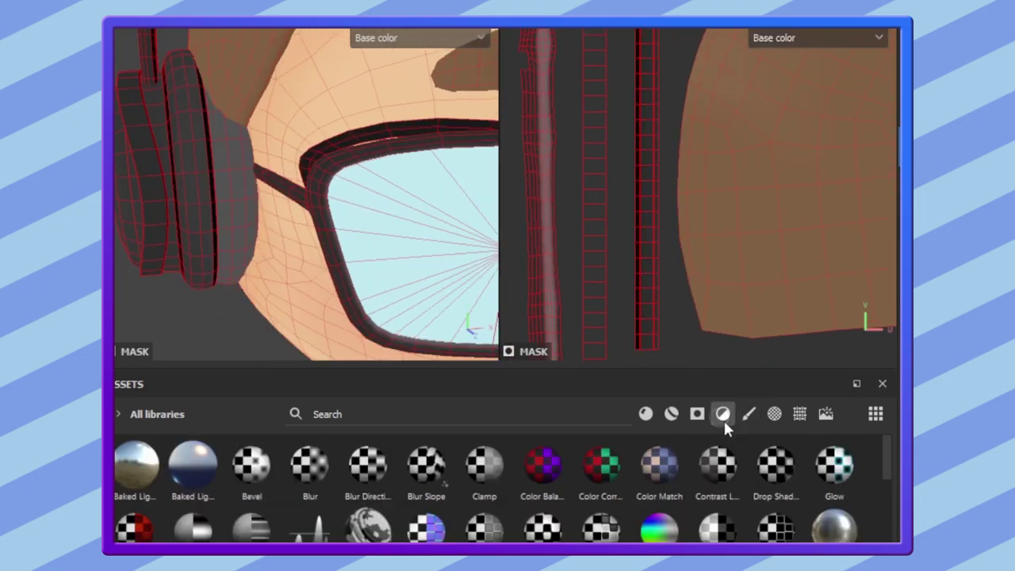